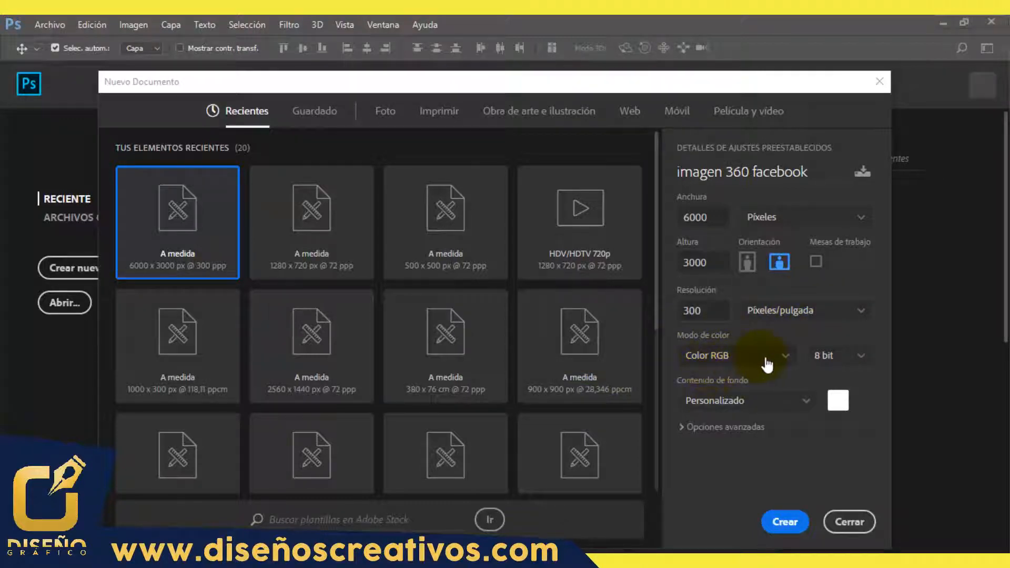
Step: Create the 6000 x 3000 px, 300 ppi RGB document and place the star image in it as an embedded element
{"action": "left_click", "coordinate": [786, 523]}
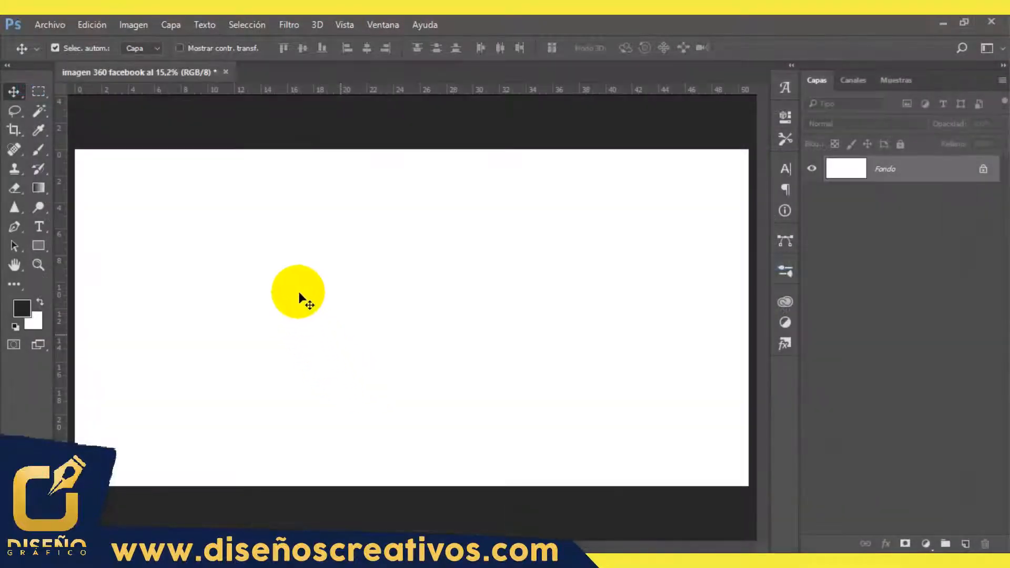
{"action": "left_click", "coordinate": [52, 23]}
{"action": "left_click", "coordinate": [131, 301]}
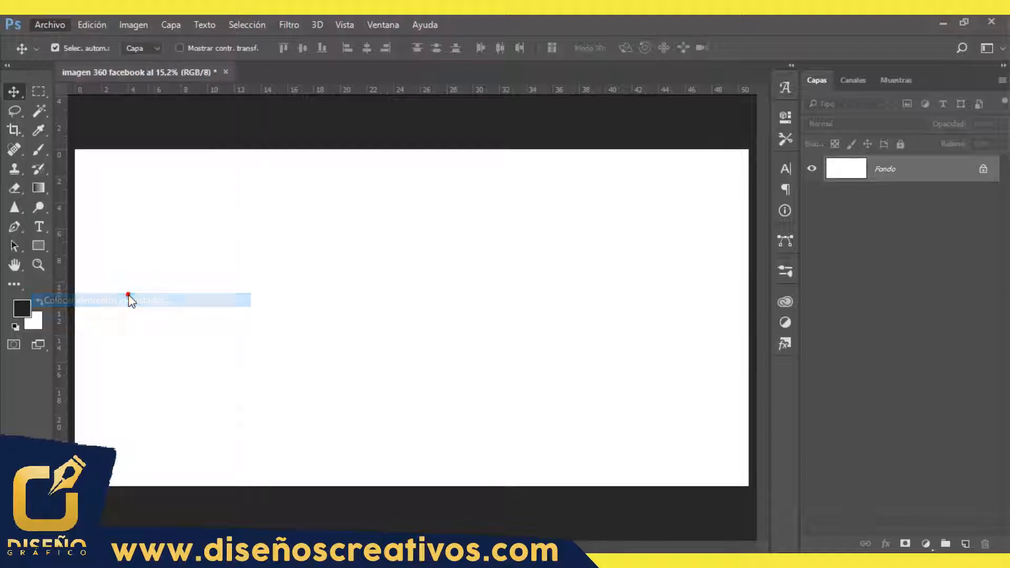
{"action": "left_click", "coordinate": [189, 257]}
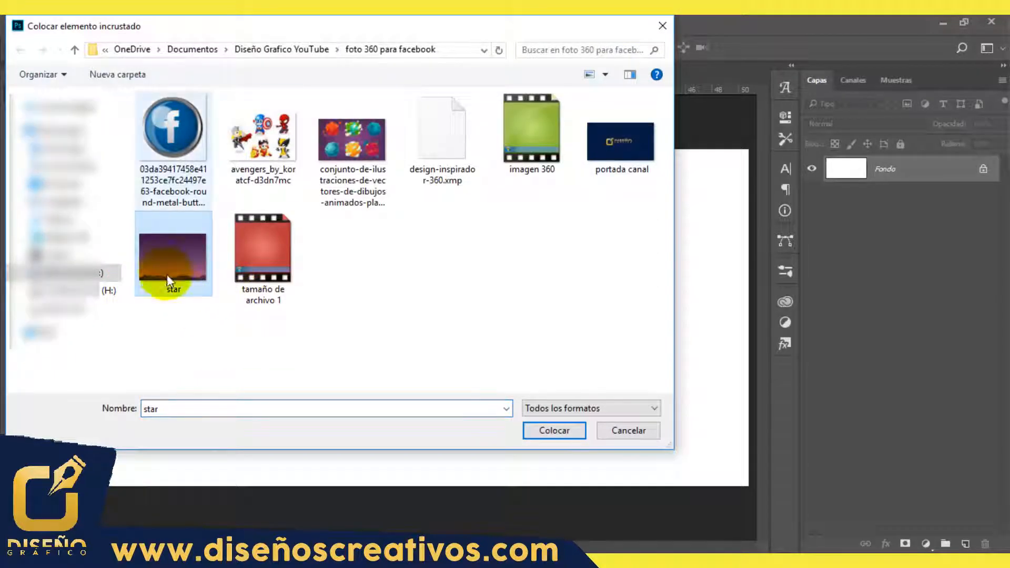
{"action": "left_click", "coordinate": [558, 438]}
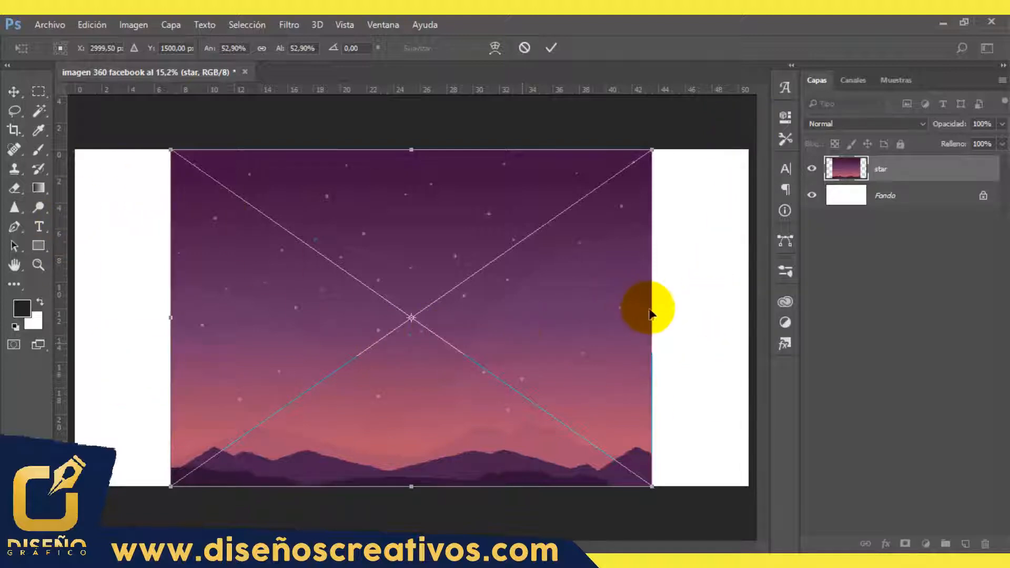
Step: Stretch the placed star image horizontally to both side edges so it fills the whole canvas
{"action": "left_click_drag", "start_coordinate": [652, 318], "coordinate": [749, 317]}
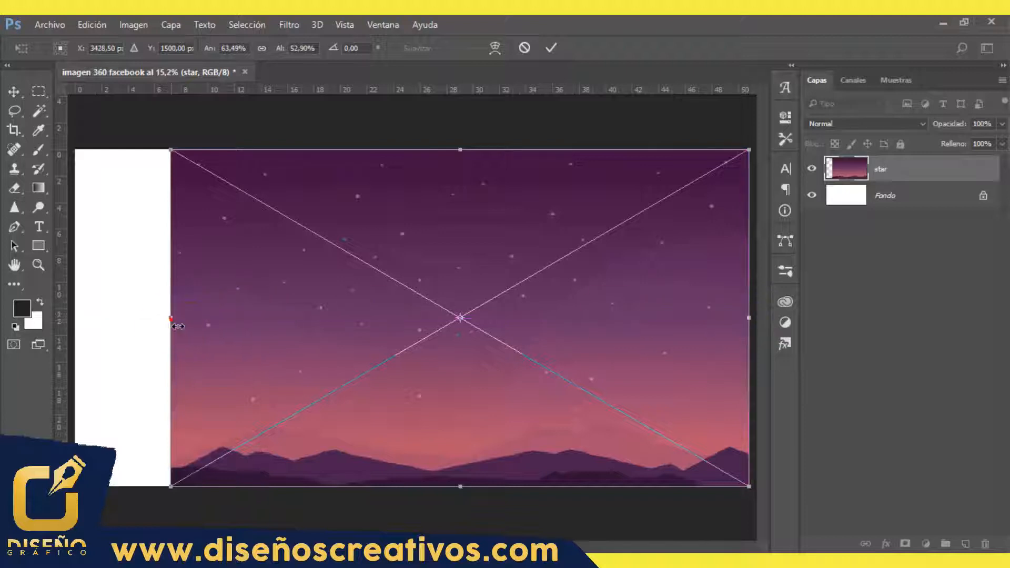
{"action": "left_click_drag", "start_coordinate": [170, 317], "coordinate": [75, 318]}
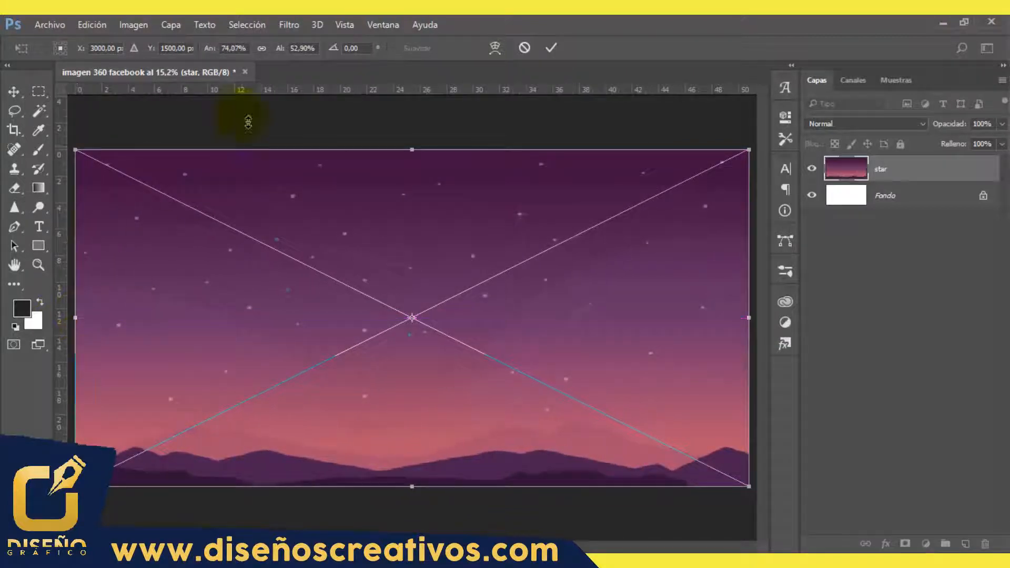
{"action": "left_click", "coordinate": [553, 49]}
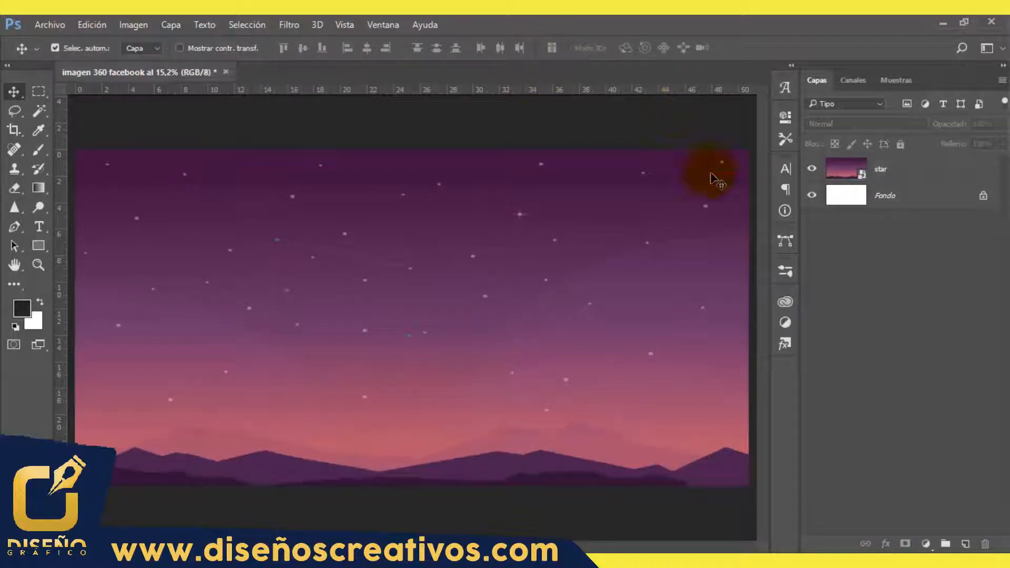
Step: Merge the star layer and the white Fondo layer into a single background
{"action": "left_click", "coordinate": [914, 164]}
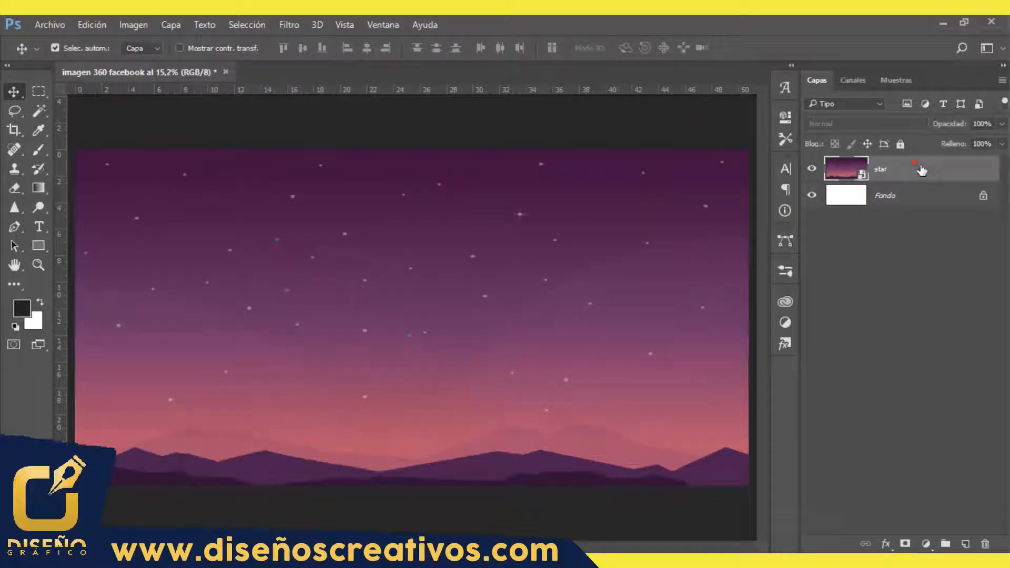
{"action": "left_click", "coordinate": [914, 206]}
{"action": "left_click", "coordinate": [880, 172], "text": "ctrl"}
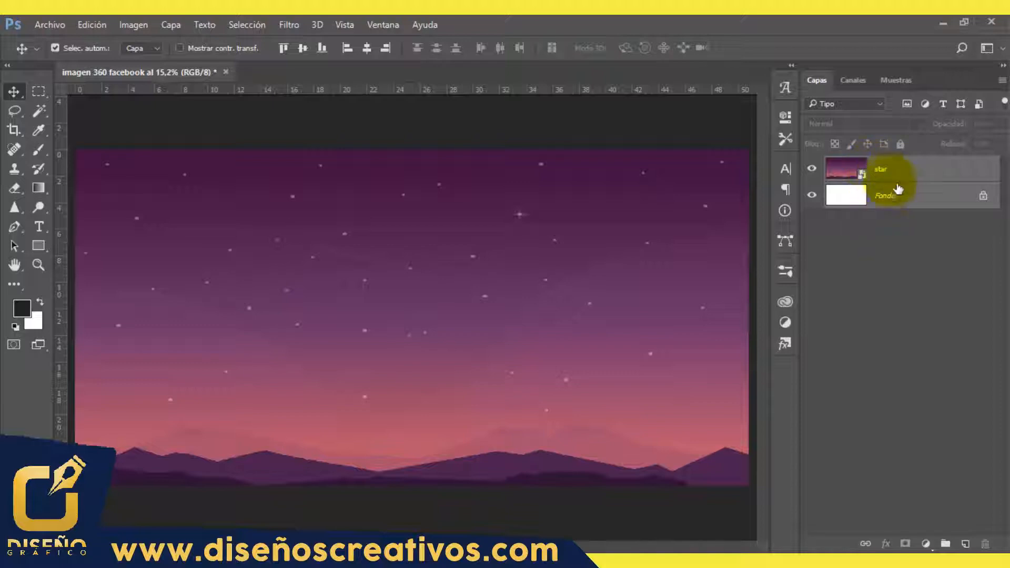
{"action": "right_click", "coordinate": [895, 169]}
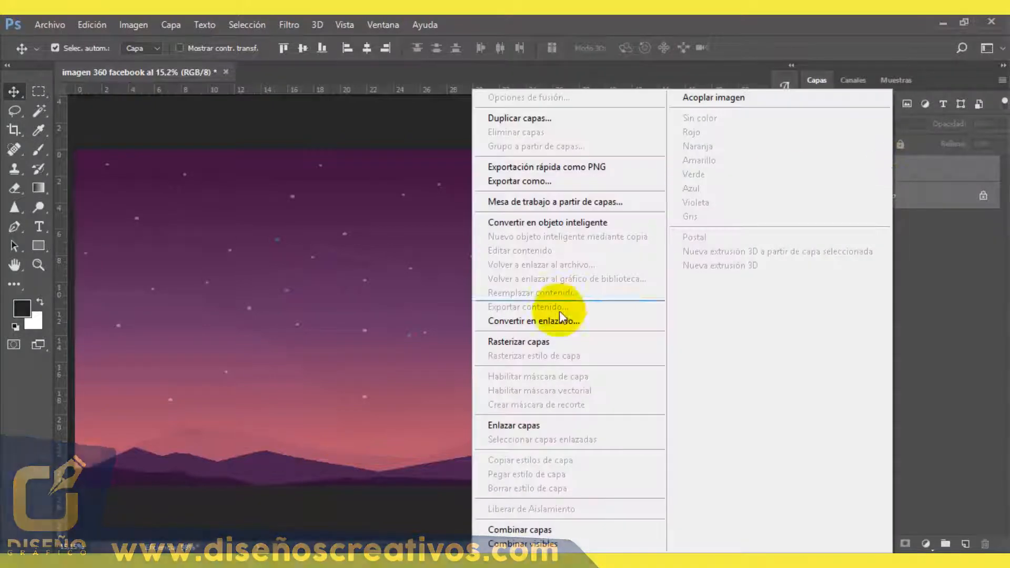
{"action": "left_click", "coordinate": [533, 545]}
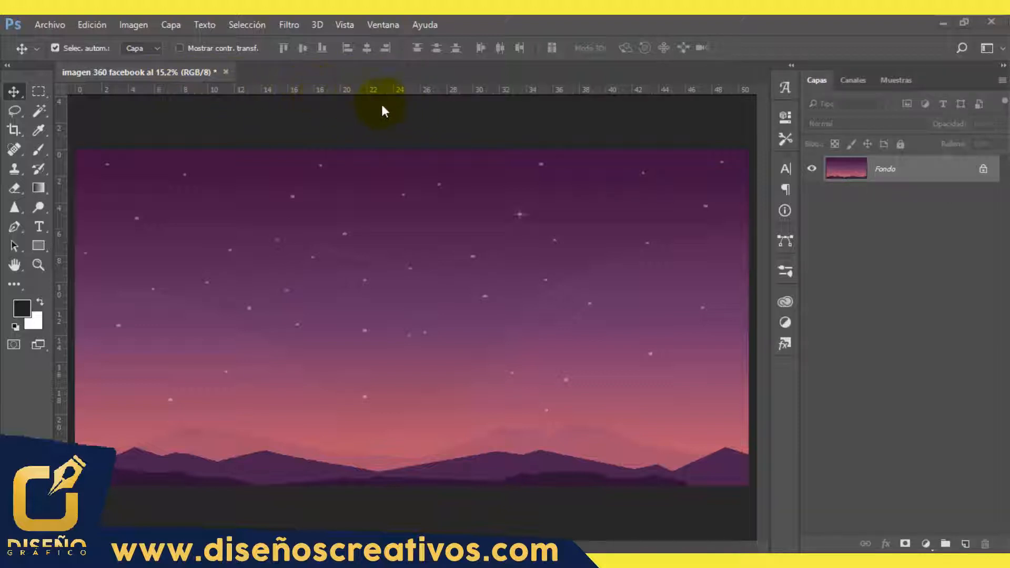
Step: Add horizontal and vertical guides through the canvas centre, plus horizontal guides at about 7 cm and 18 cm from the upper edge
{"action": "left_click", "coordinate": [394, 103]}
{"action": "key", "text": "ctrl+r"}
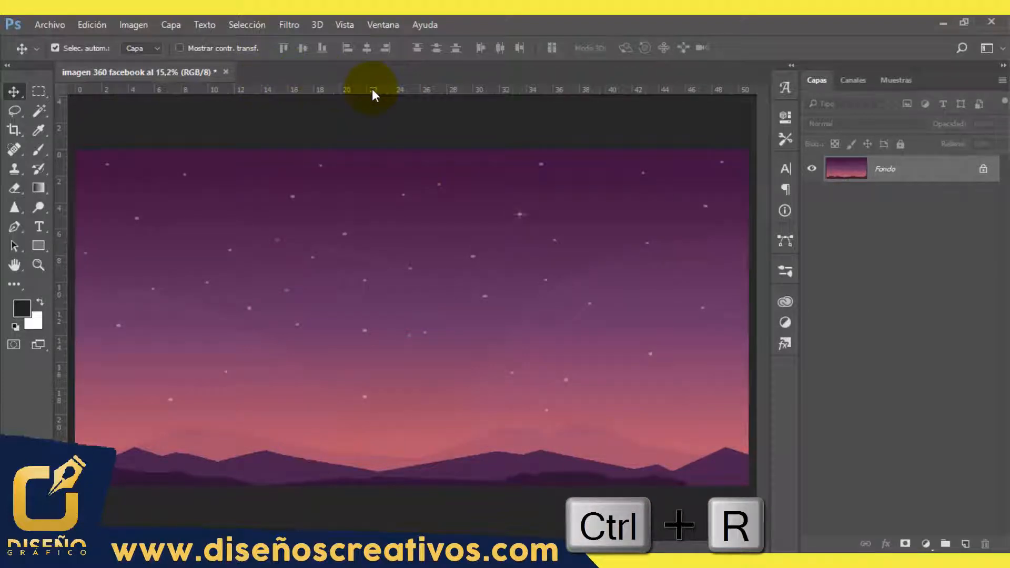
{"action": "left_click_drag", "start_coordinate": [389, 90], "coordinate": [381, 327]}
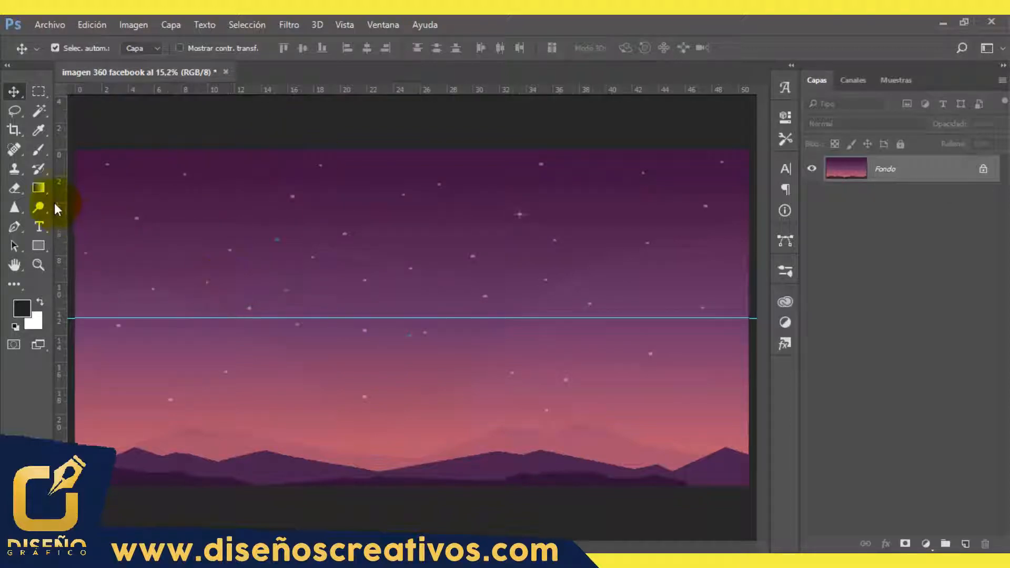
{"action": "left_click_drag", "start_coordinate": [59, 226], "coordinate": [413, 243]}
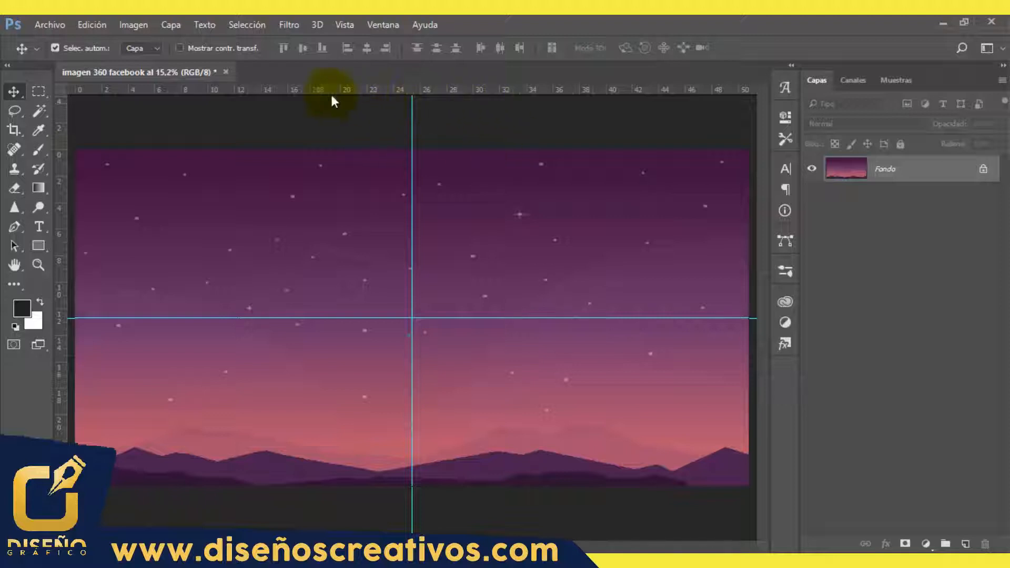
{"action": "left_click_drag", "start_coordinate": [363, 92], "coordinate": [368, 251]}
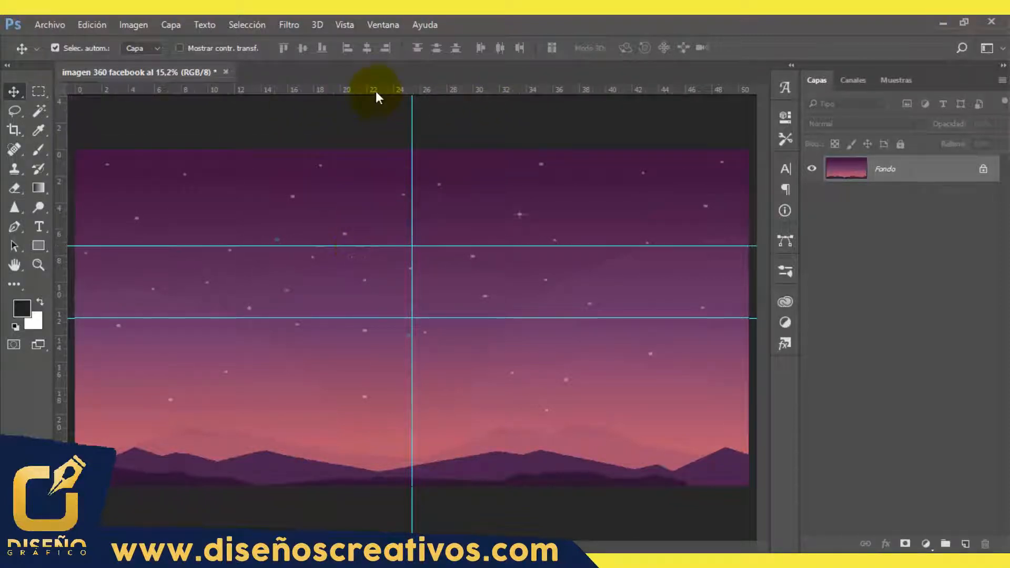
{"action": "left_click_drag", "start_coordinate": [375, 91], "coordinate": [373, 392]}
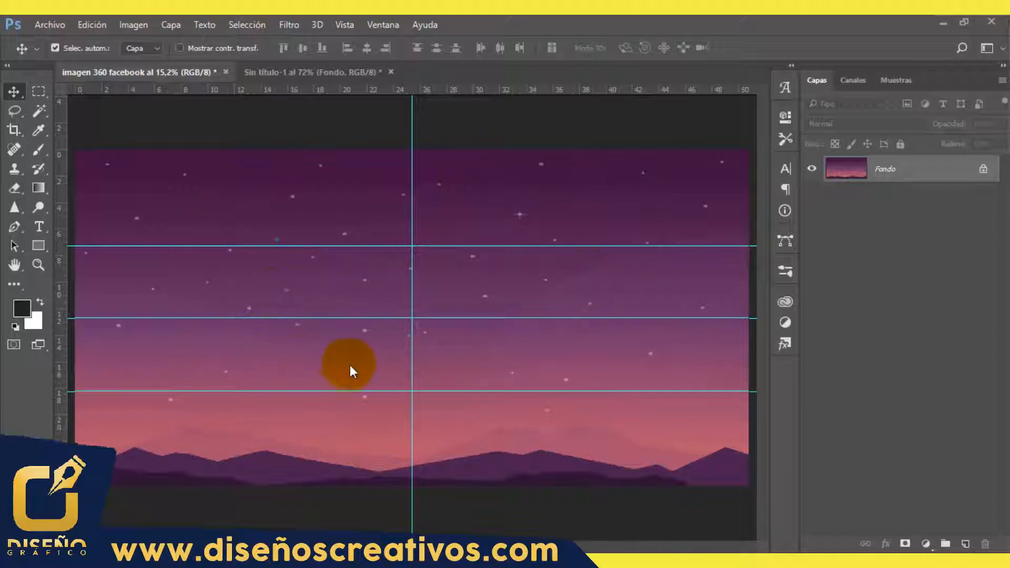
Step: Copy all the planets, heroes and logos from the Sin título-1 document into the middle of the 360 image
{"action": "left_click", "coordinate": [341, 74]}
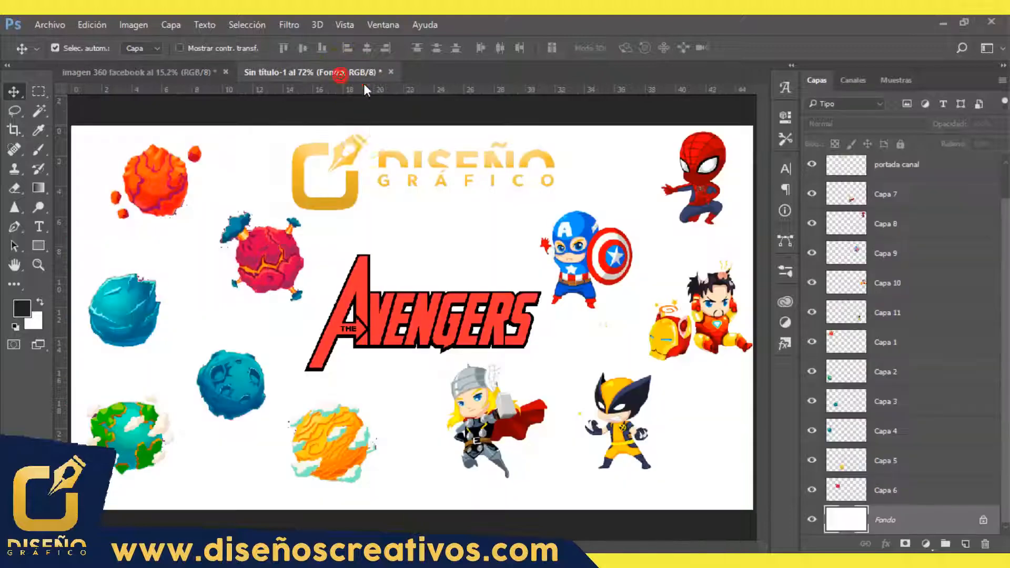
{"action": "left_click_drag", "start_coordinate": [87, 105], "coordinate": [729, 480]}
{"action": "left_click_drag", "start_coordinate": [277, 248], "coordinate": [402, 323]}
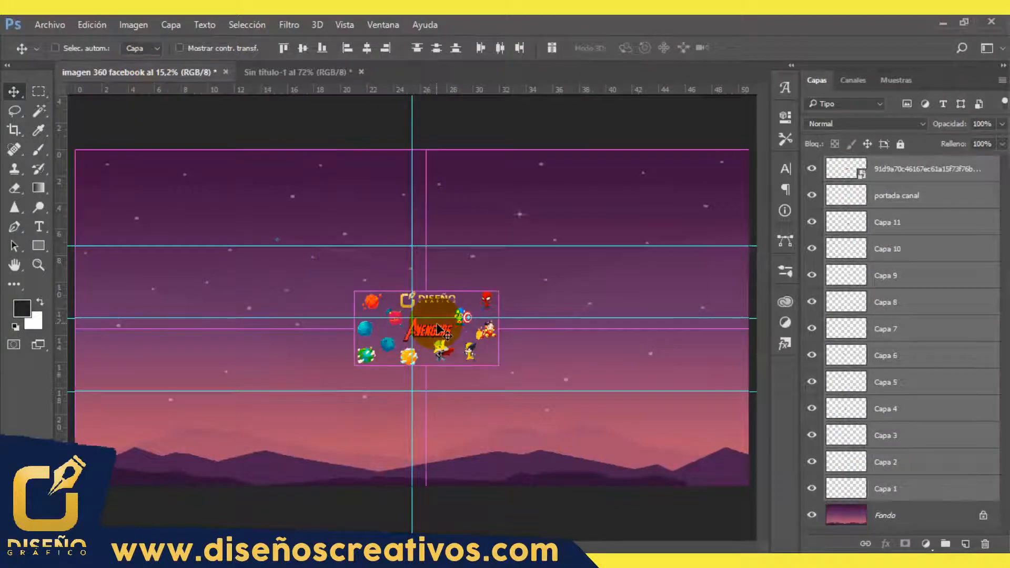
Step: Scale all the copied artwork up together to about 316%, then deselect it
{"action": "key", "text": "ctrl+t"}
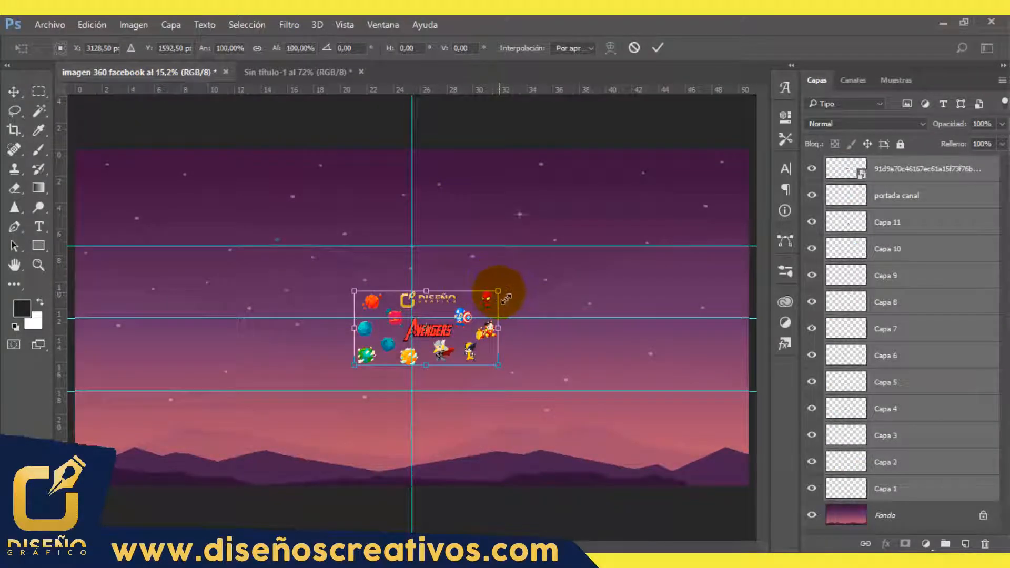
{"action": "left_click_drag", "start_coordinate": [505, 299], "coordinate": [659, 235]}
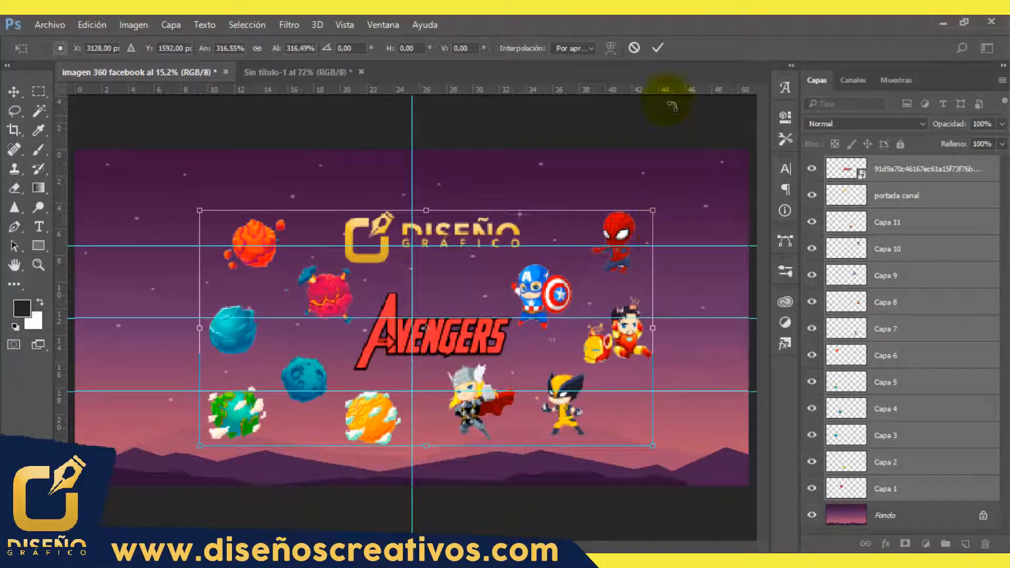
{"action": "left_click", "coordinate": [660, 48]}
{"action": "left_click", "coordinate": [743, 466]}
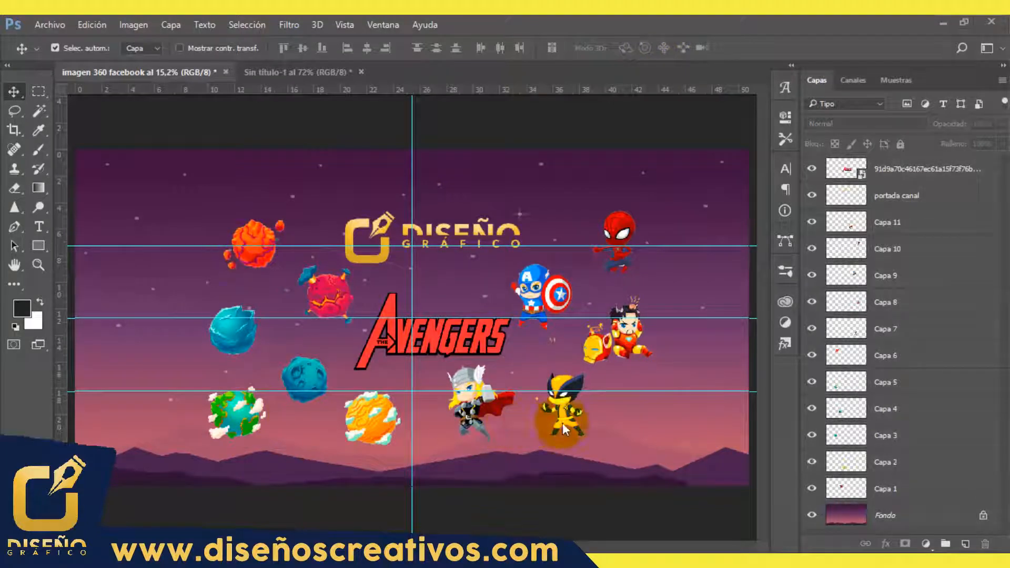
Step: Move the Avengers logo to the upper-right area of the canvas and the pink planet above the orange one
{"action": "left_click_drag", "start_coordinate": [620, 401], "coordinate": [501, 328]}
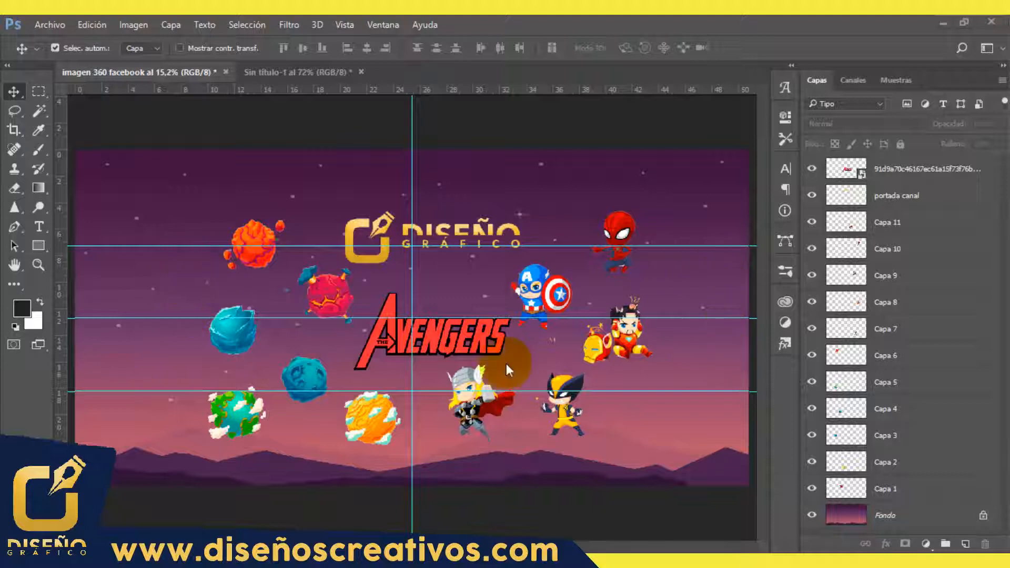
{"action": "left_click_drag", "start_coordinate": [440, 336], "coordinate": [647, 184]}
{"action": "left_click_drag", "start_coordinate": [329, 291], "coordinate": [278, 185]}
Step: Scale the Diseño Gráfico logo down to about 69% and position it at the canvas centre
{"action": "left_click_drag", "start_coordinate": [383, 247], "coordinate": [374, 332]}
{"action": "key", "text": "ctrl+t"}
{"action": "left_click_drag", "start_coordinate": [511, 296], "coordinate": [457, 313]}
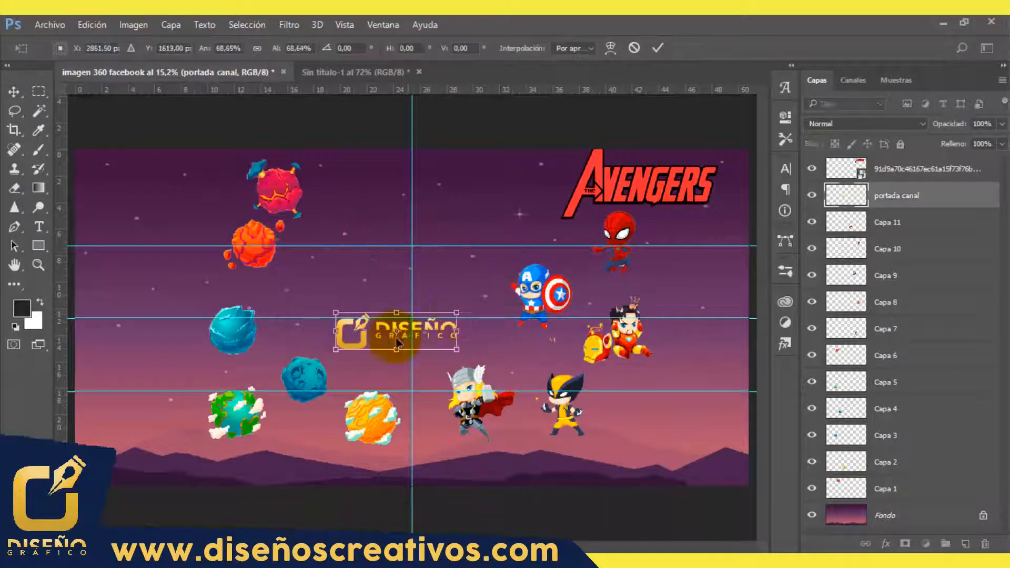
{"action": "left_click_drag", "start_coordinate": [363, 342], "coordinate": [378, 329]}
{"action": "key", "text": "Return"}
Step: Stand Captain America on the yellow planet and Iron Man on the dark blue planet, and shift Spider-Man and Wolverine over the lower-right mountains
{"action": "left_click_drag", "start_coordinate": [533, 296], "coordinate": [507, 289]}
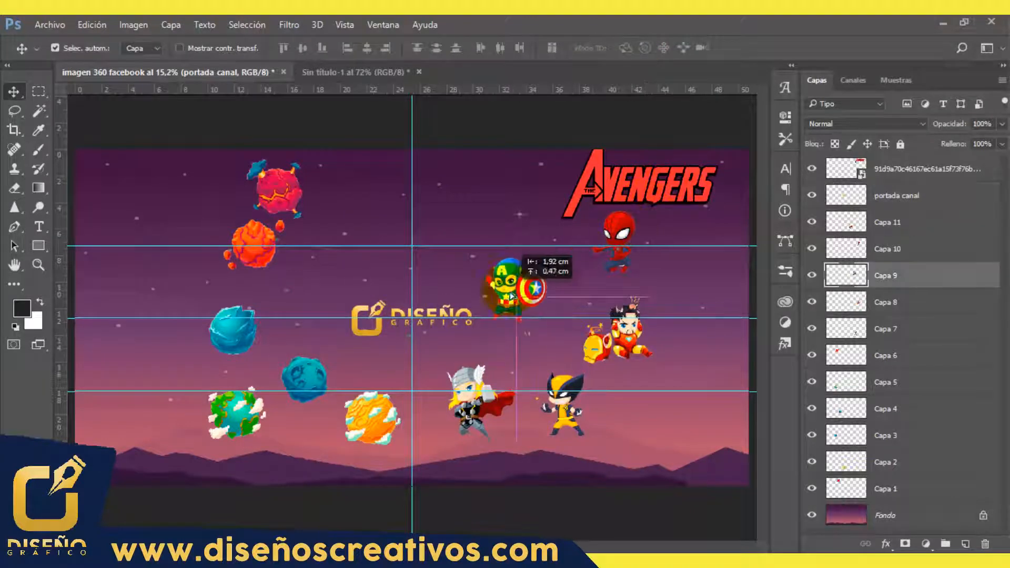
{"action": "left_click_drag", "start_coordinate": [374, 422], "coordinate": [506, 341]}
{"action": "left_click_drag", "start_coordinate": [617, 341], "coordinate": [595, 301]}
{"action": "left_click_drag", "start_coordinate": [618, 234], "coordinate": [666, 435]}
{"action": "left_click_drag", "start_coordinate": [564, 405], "coordinate": [551, 441]}
{"action": "left_click_drag", "start_coordinate": [304, 379], "coordinate": [597, 331]}
Step: Place Thor on the pink planet and Spider-Man on the light blue planet left of the centre logo, moving the orange planet to the lower right
{"action": "left_click_drag", "start_coordinate": [279, 184], "coordinate": [315, 334]}
{"action": "left_click_drag", "start_coordinate": [471, 408], "coordinate": [317, 294]}
{"action": "left_click_drag", "start_coordinate": [238, 334], "coordinate": [241, 337]}
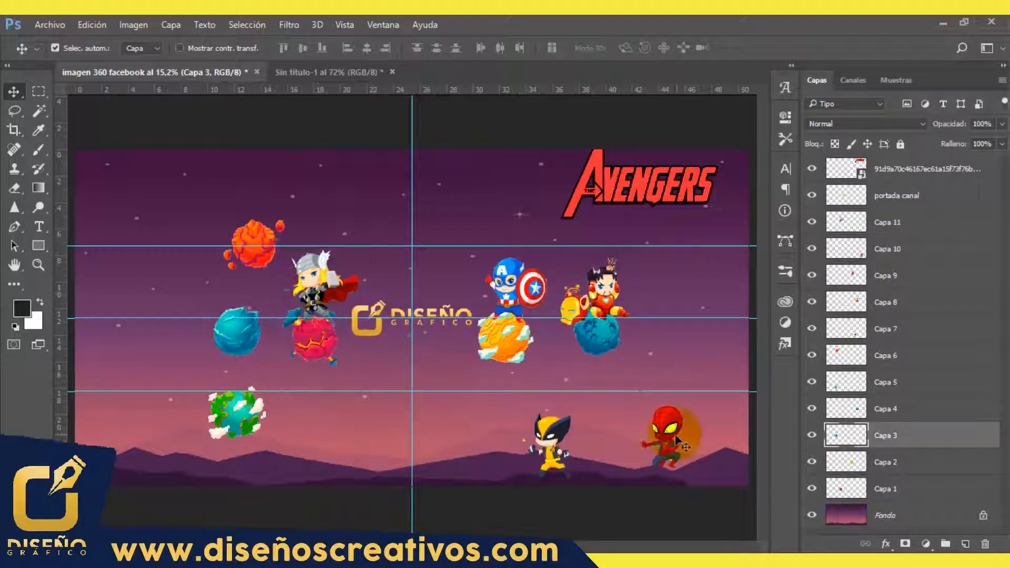
{"action": "left_click_drag", "start_coordinate": [667, 436], "coordinate": [238, 289]}
{"action": "left_click_drag", "start_coordinate": [260, 250], "coordinate": [655, 451]}
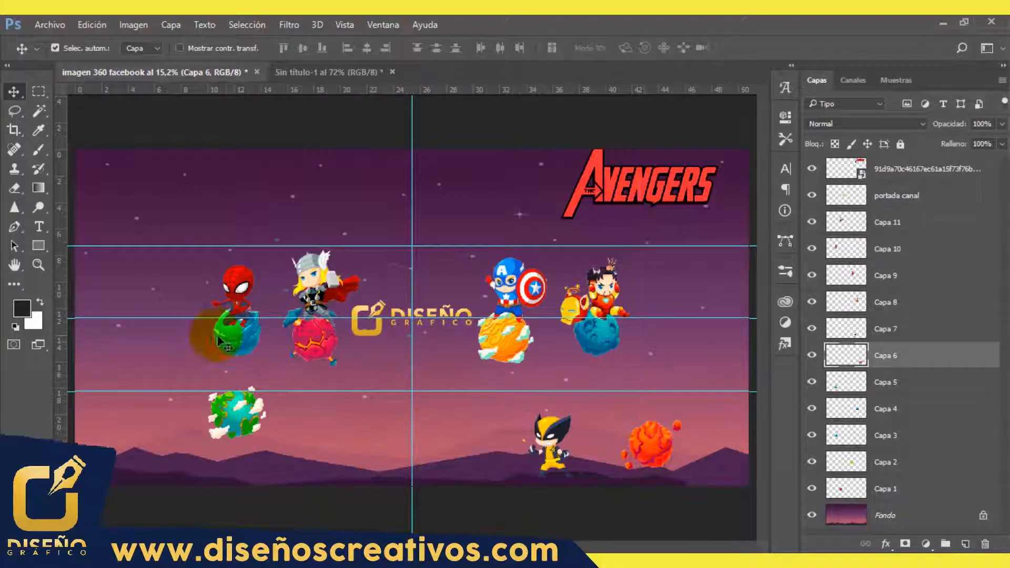
{"action": "left_click_drag", "start_coordinate": [221, 336], "coordinate": [212, 336]}
{"action": "left_click_drag", "start_coordinate": [238, 288], "coordinate": [231, 284]}
Step: Place the Earth-like planet at the far left and the orange planet at the far right of the row, and delete Wolverine
{"action": "left_click_drag", "start_coordinate": [238, 417], "coordinate": [152, 356]}
{"action": "left_click_drag", "start_coordinate": [655, 447], "coordinate": [674, 357]}
{"action": "left_click_drag", "start_coordinate": [553, 447], "coordinate": [422, 375]}
{"action": "key", "text": "Delete"}
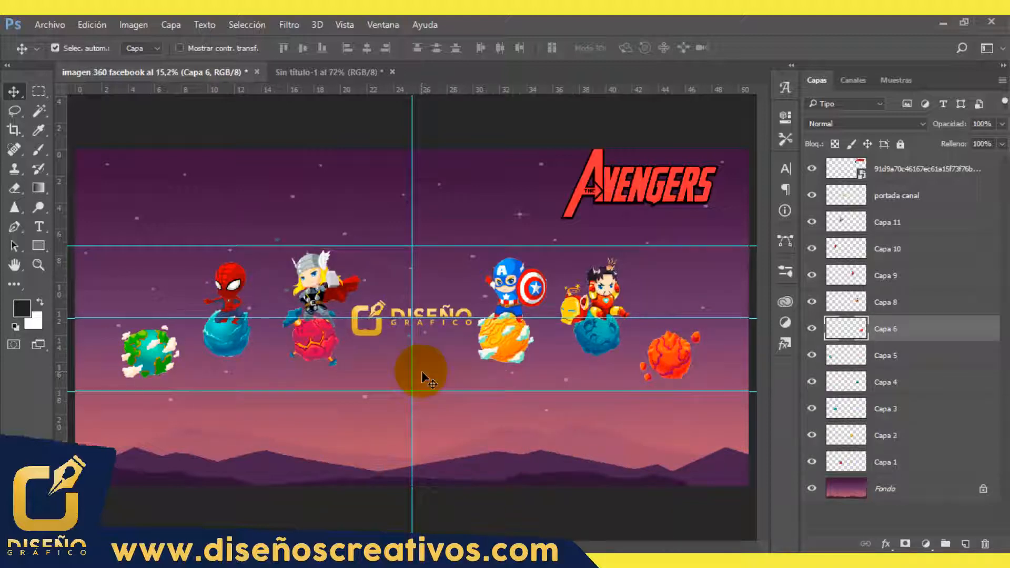
Step: Move the Avengers logo across the right canvas edge and place a copy of it above Spider-Man at the far left
{"action": "left_click", "coordinate": [612, 199]}
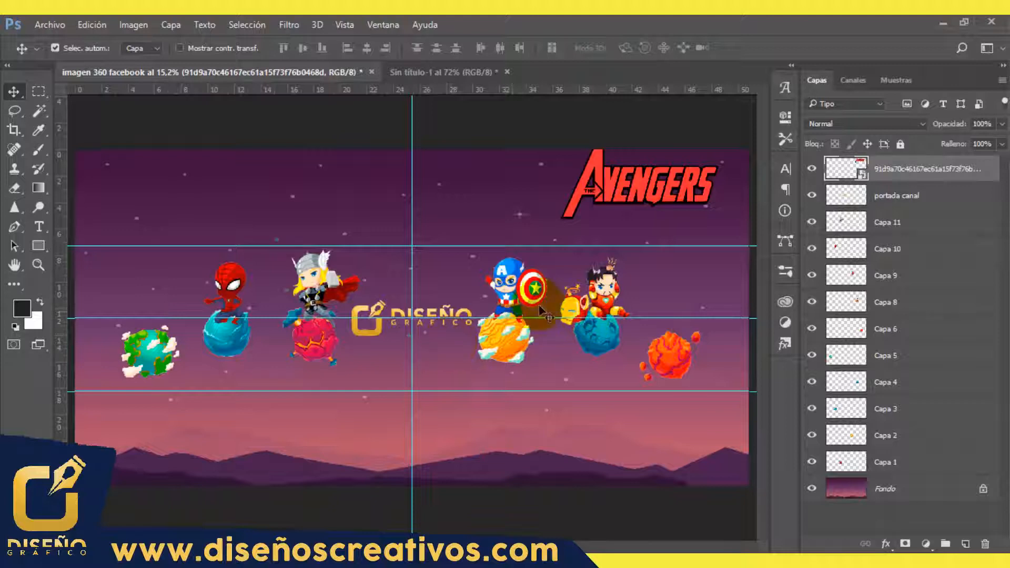
{"action": "left_click_drag", "start_coordinate": [610, 189], "coordinate": [683, 297]}
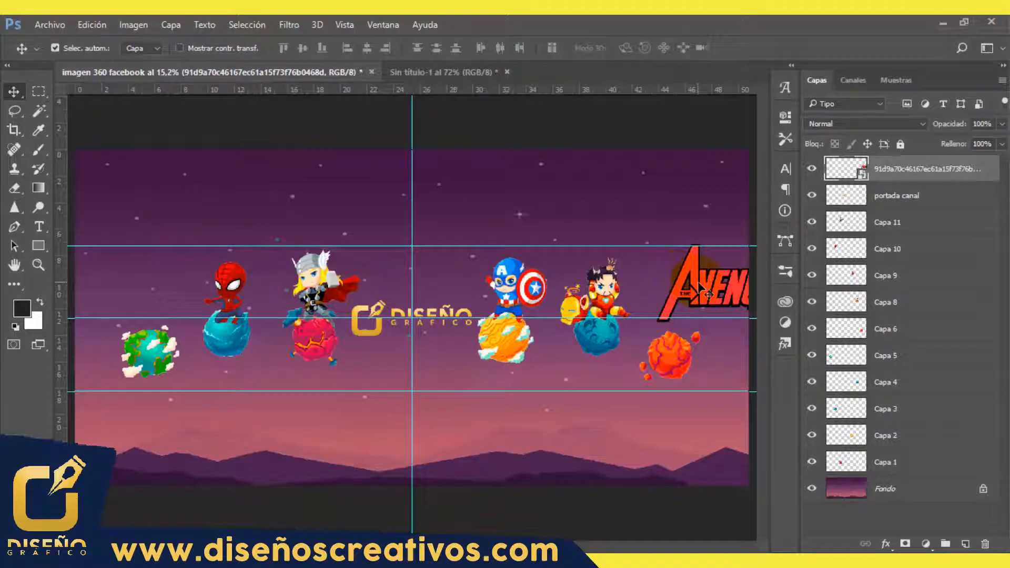
{"action": "left_click_drag", "start_coordinate": [700, 284], "coordinate": [123, 226]}
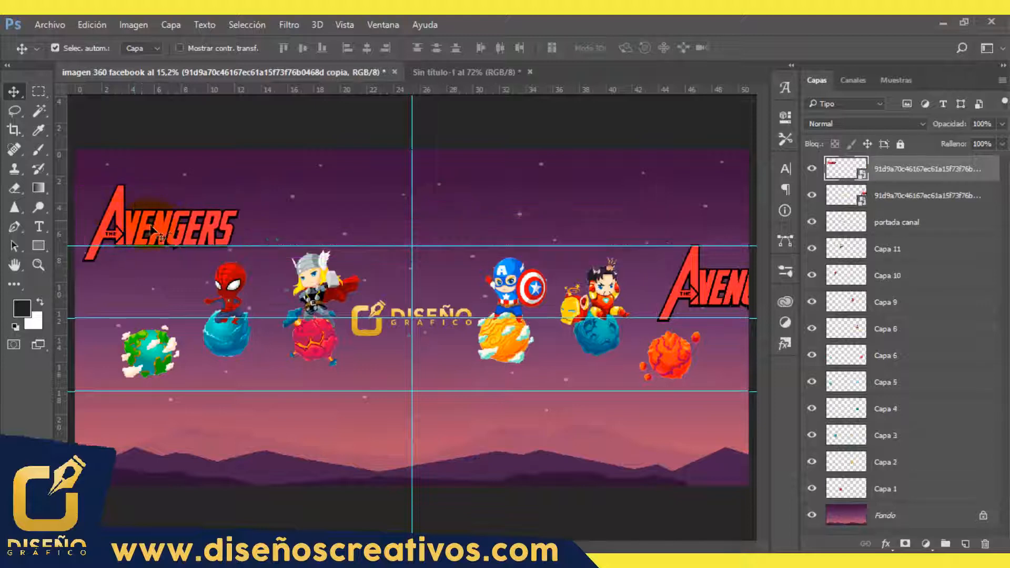
Step: Reposition the right-hand Avengers logo so its centre sits exactly on the right canvas edge, at X 6000.50 px and Y 1153.50 px
{"action": "left_click", "coordinate": [696, 293]}
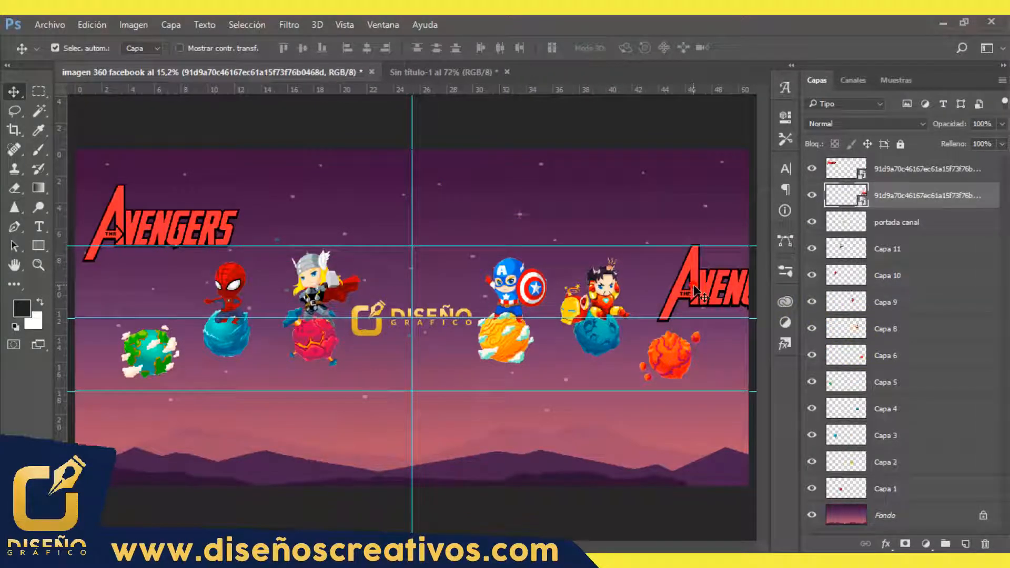
{"action": "key", "text": "ctrl+t"}
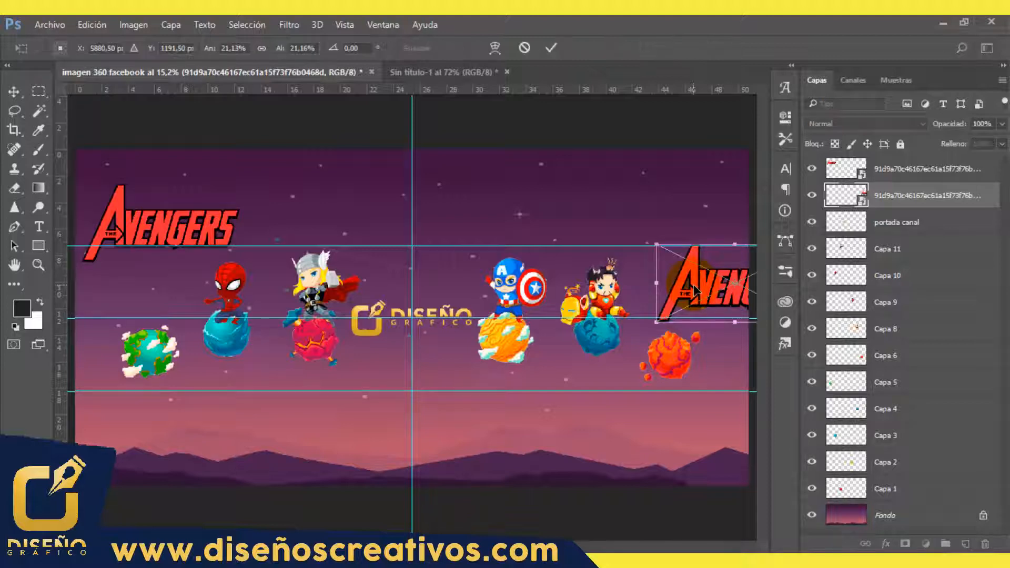
{"action": "left_click_drag", "start_coordinate": [698, 287], "coordinate": [644, 178]}
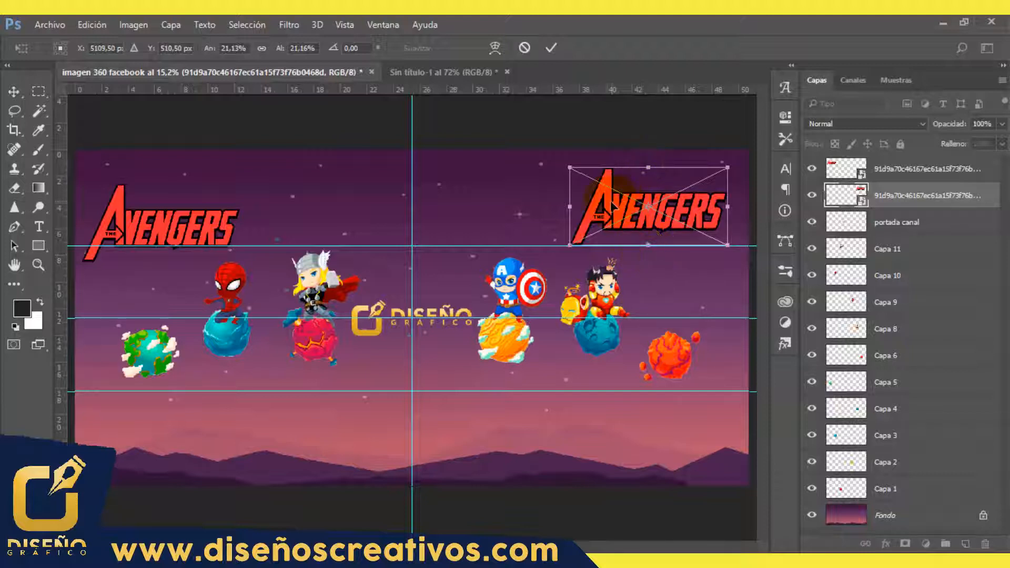
{"action": "left_click_drag", "start_coordinate": [609, 204], "coordinate": [704, 275]}
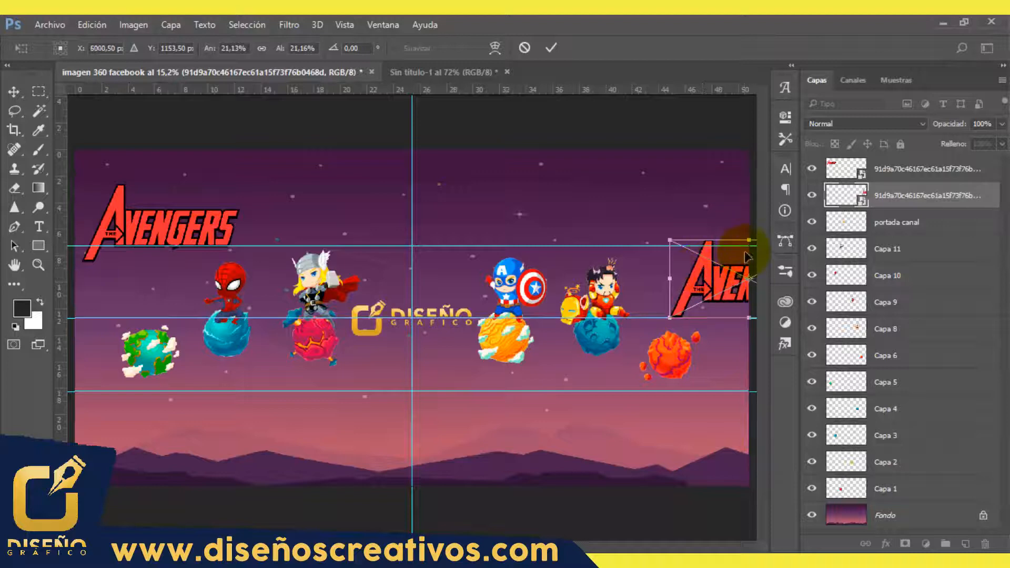
{"action": "scroll", "coordinate": [748, 257], "scroll_direction": "up", "scroll_amount": 3}
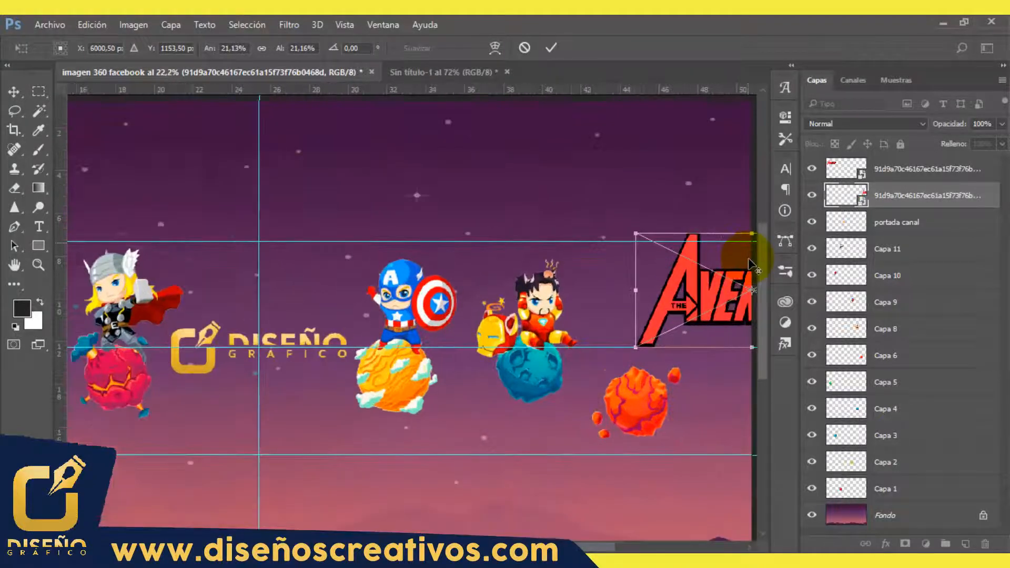
{"action": "left_click", "coordinate": [751, 548]}
{"action": "left_click", "coordinate": [750, 548]}
{"action": "left_click", "coordinate": [750, 547]}
{"action": "left_click", "coordinate": [749, 548]}
{"action": "left_click", "coordinate": [749, 548]}
{"action": "left_click", "coordinate": [748, 548]}
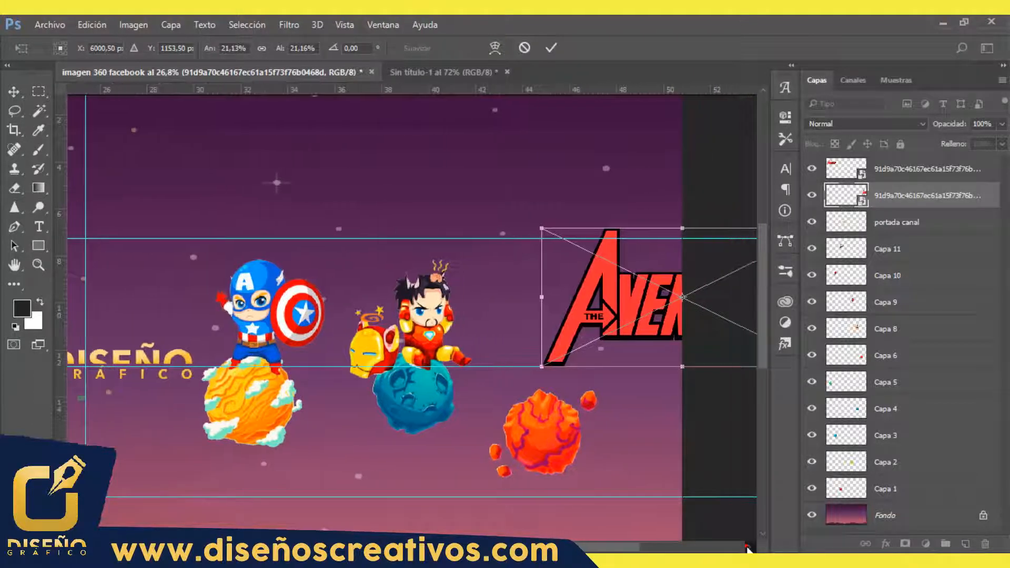
{"action": "left_click", "coordinate": [748, 548]}
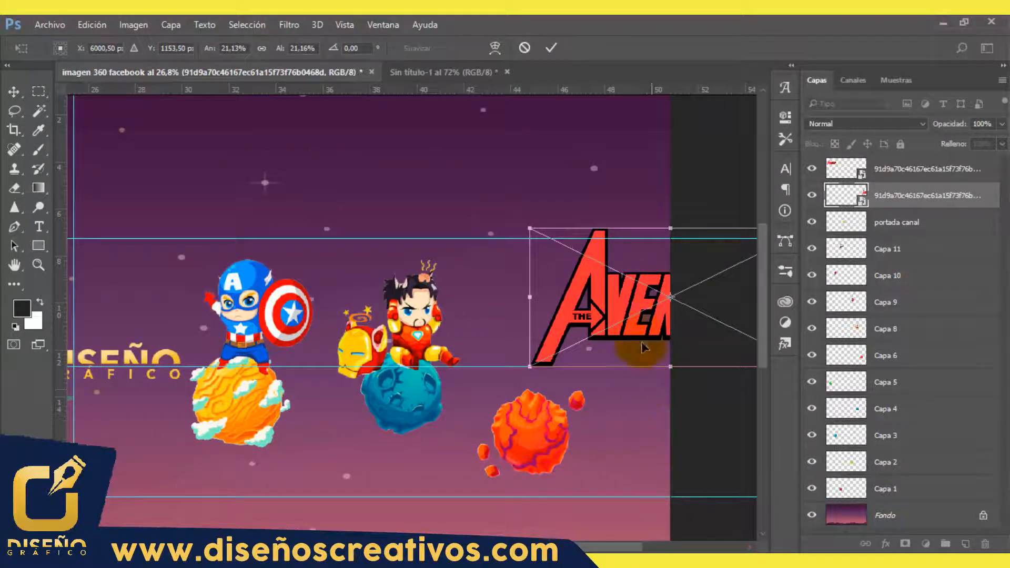
{"action": "left_click_drag", "start_coordinate": [643, 305], "coordinate": [626, 305]}
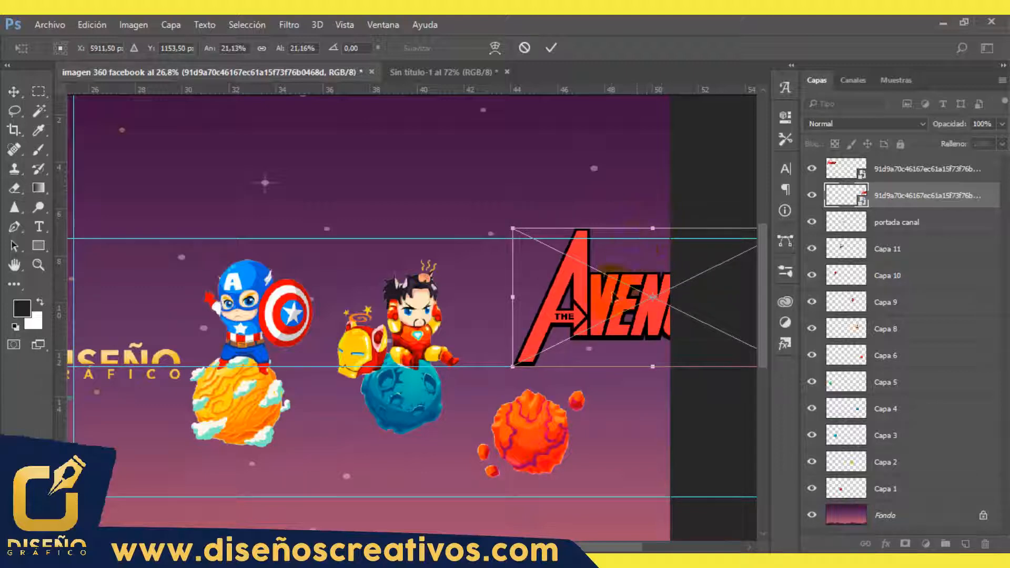
{"action": "left_click_drag", "start_coordinate": [613, 304], "coordinate": [630, 304]}
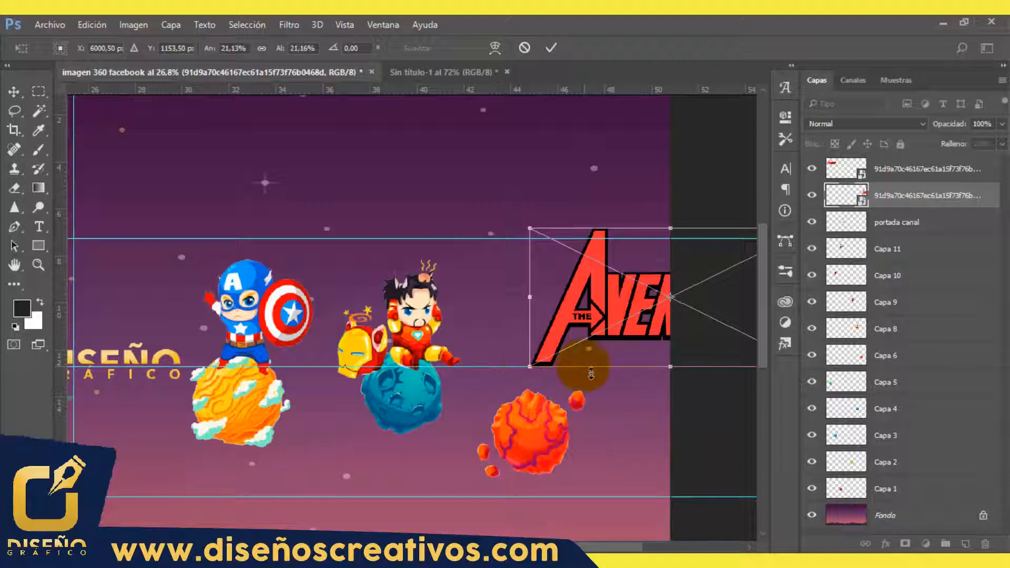
{"action": "left_click", "coordinate": [550, 46]}
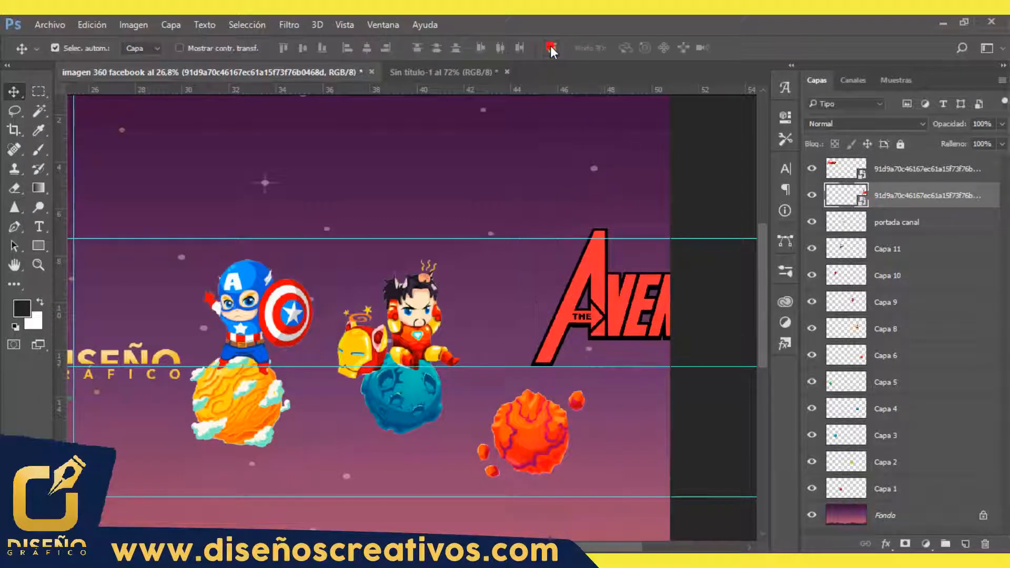
Step: Centre the left-hand Avengers logo copy on the left canvas edge, at X 0.50 px and Y 1153.50 px
{"action": "double_click", "coordinate": [15, 265]}
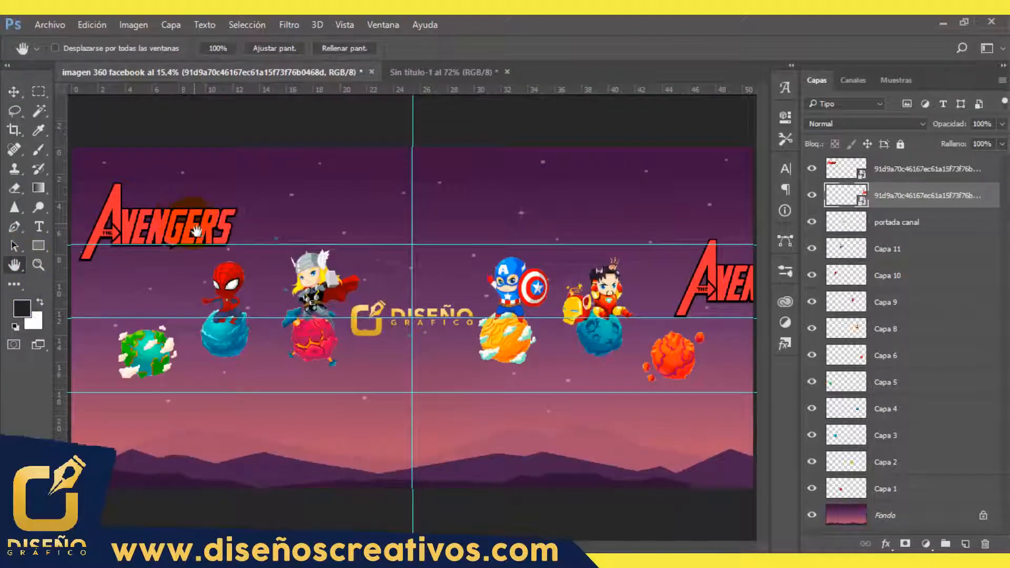
{"action": "left_click", "coordinate": [15, 92]}
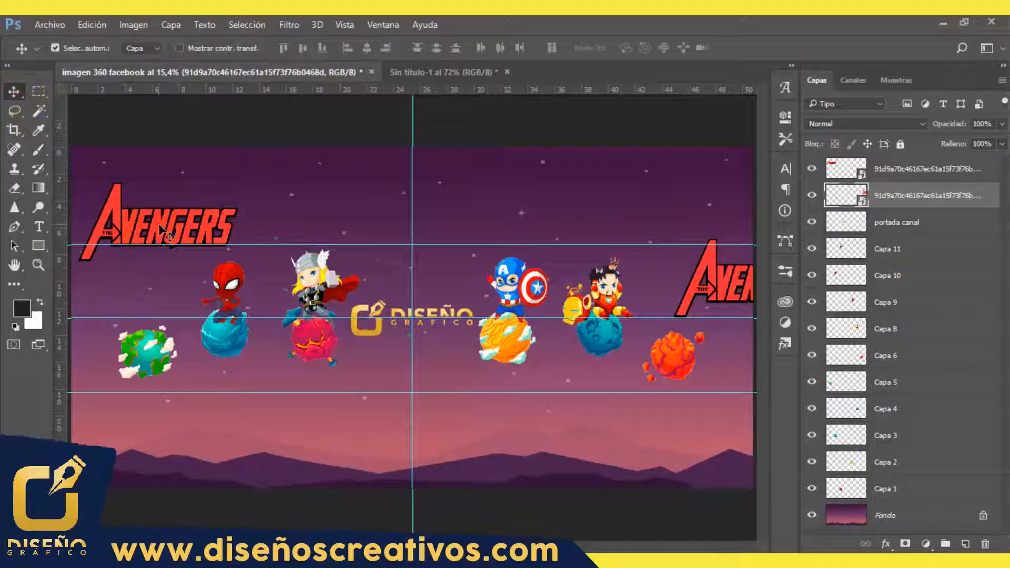
{"action": "left_click_drag", "start_coordinate": [160, 228], "coordinate": [105, 296]}
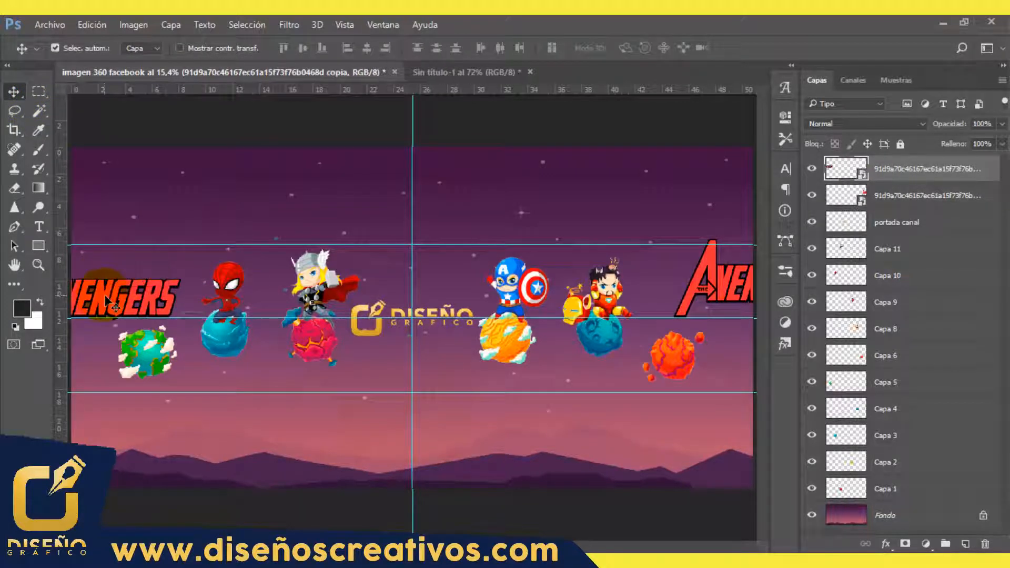
{"action": "key", "text": "ctrl+t"}
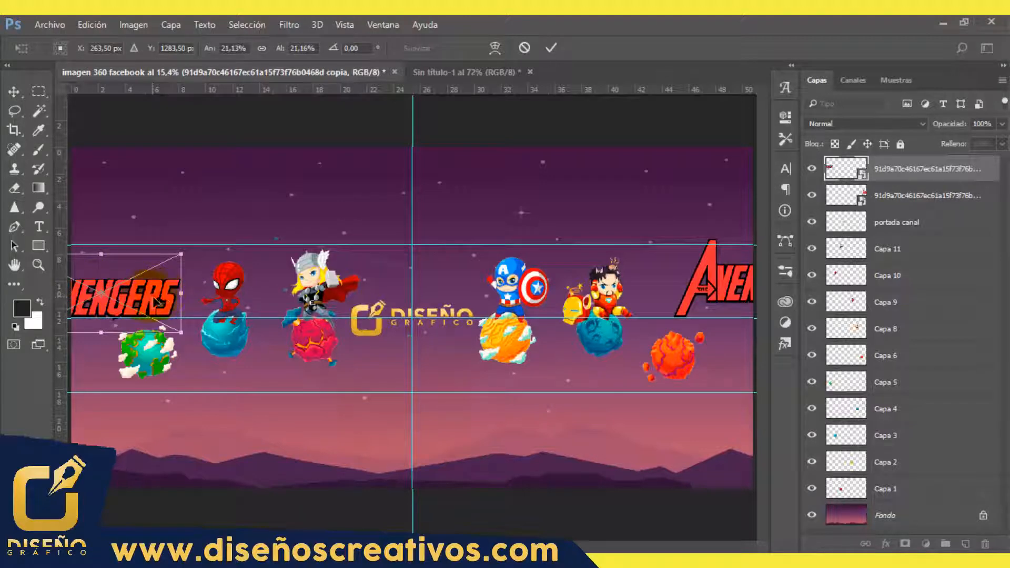
{"action": "left_click_drag", "start_coordinate": [155, 303], "coordinate": [77, 268]}
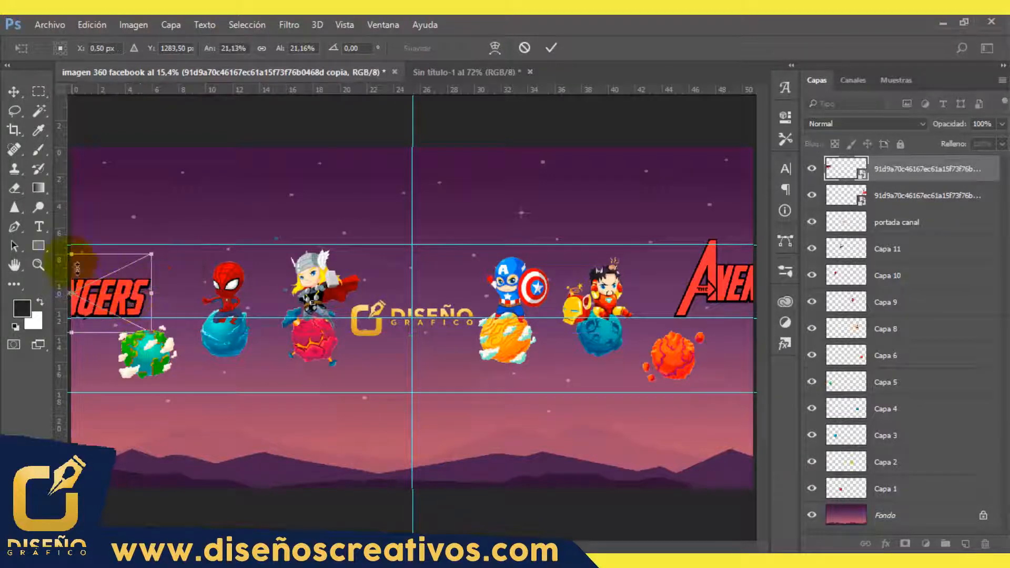
{"action": "scroll", "coordinate": [74, 287], "scroll_direction": "up", "scroll_amount": 5}
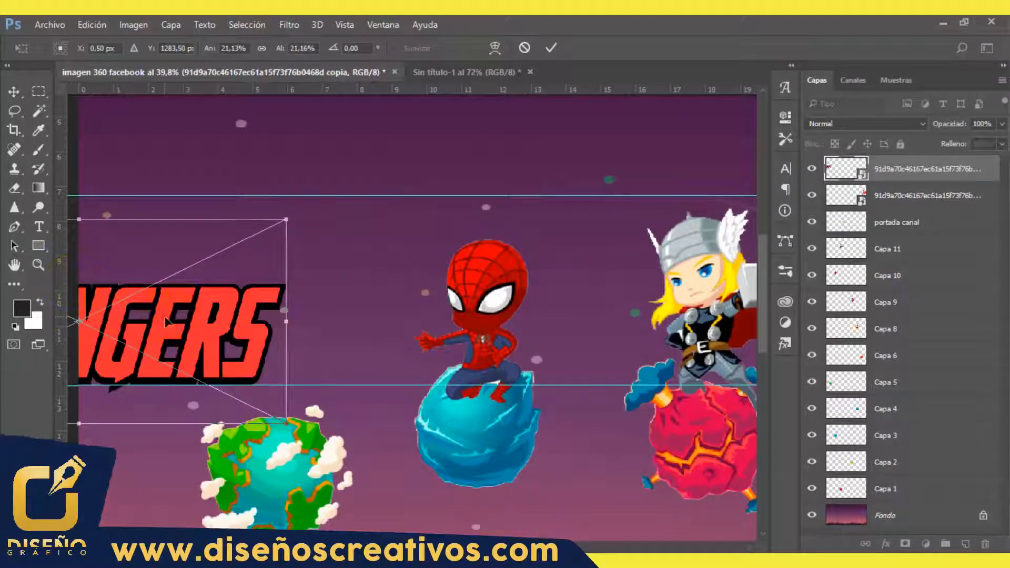
{"action": "left_click_drag", "start_coordinate": [106, 282], "coordinate": [155, 263]}
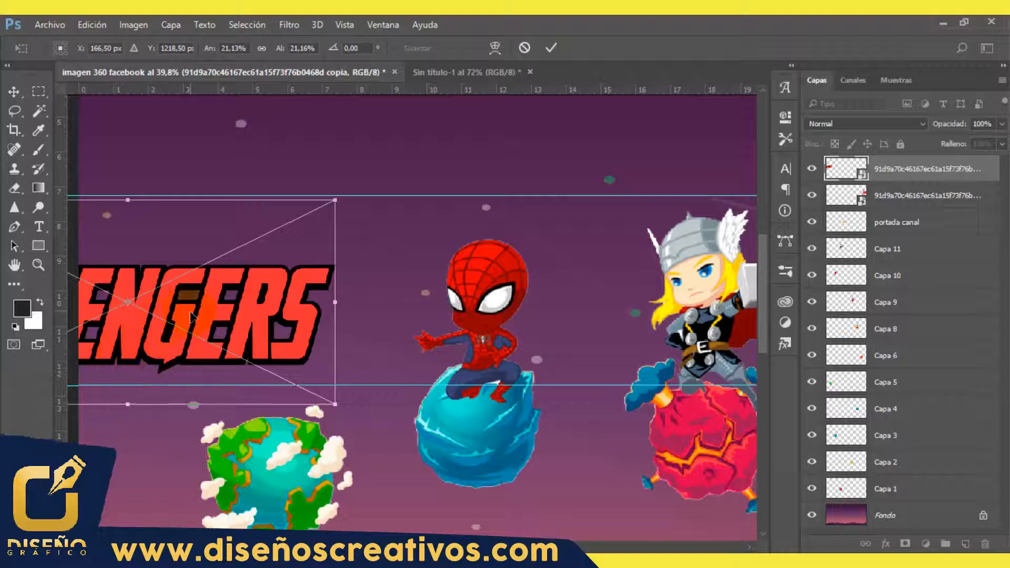
{"action": "left_click_drag", "start_coordinate": [190, 315], "coordinate": [141, 301]}
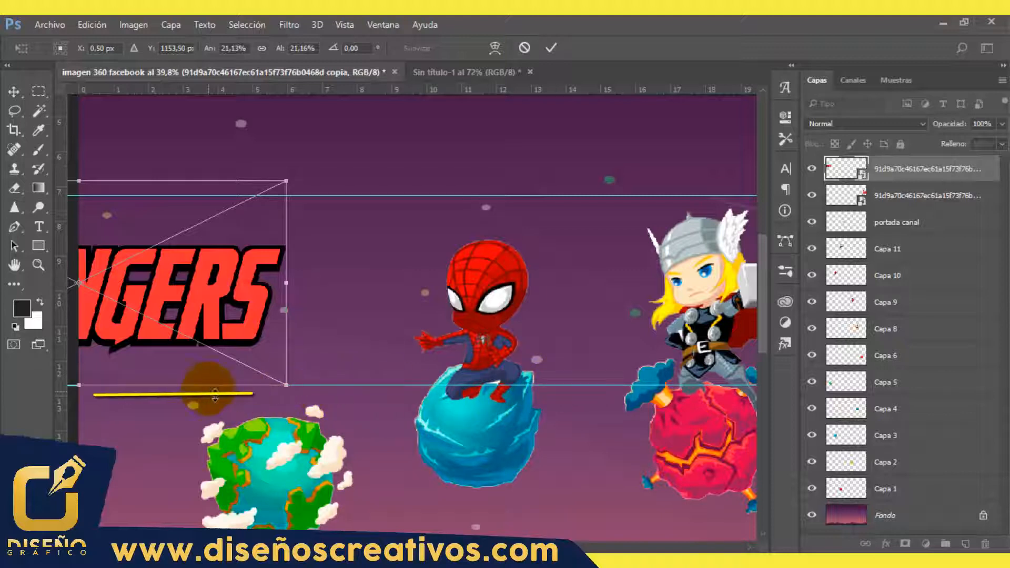
{"action": "left_click", "coordinate": [553, 53]}
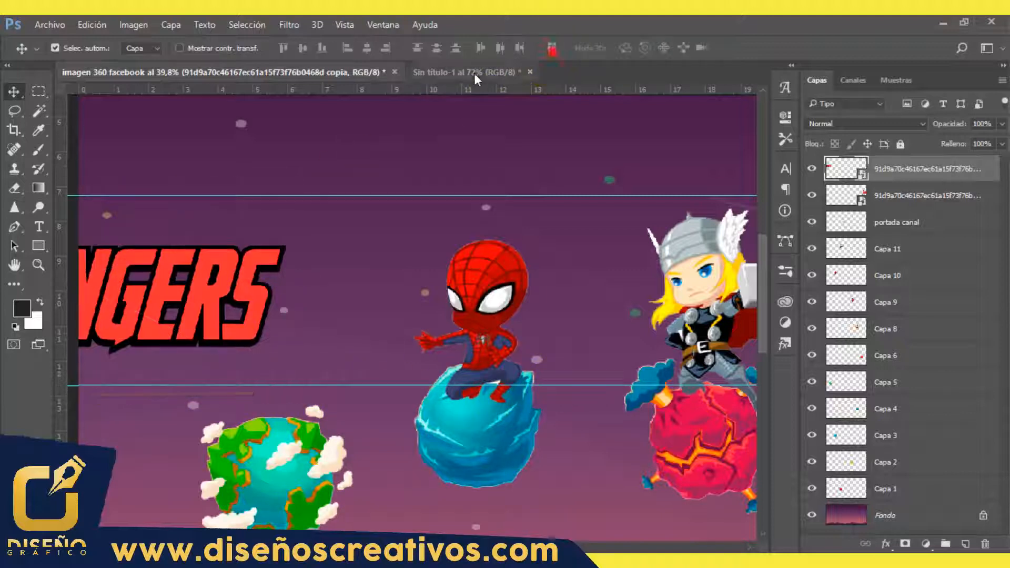
Step: Merge all the logo, hero and planet layers with the background into a single layer
{"action": "left_click", "coordinate": [14, 265]}
{"action": "double_click", "coordinate": [13, 270]}
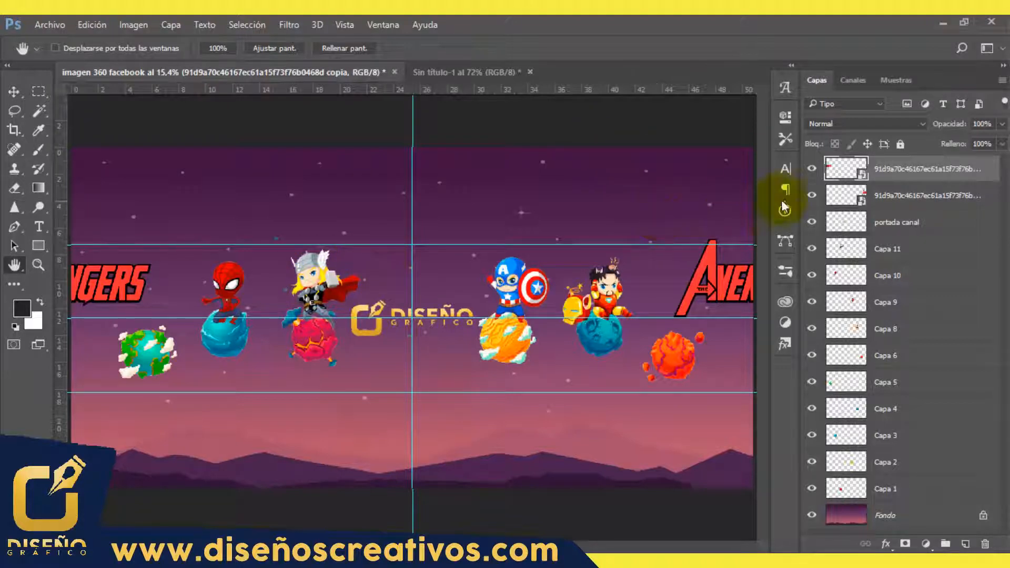
{"action": "left_click", "coordinate": [895, 517], "text": "shift"}
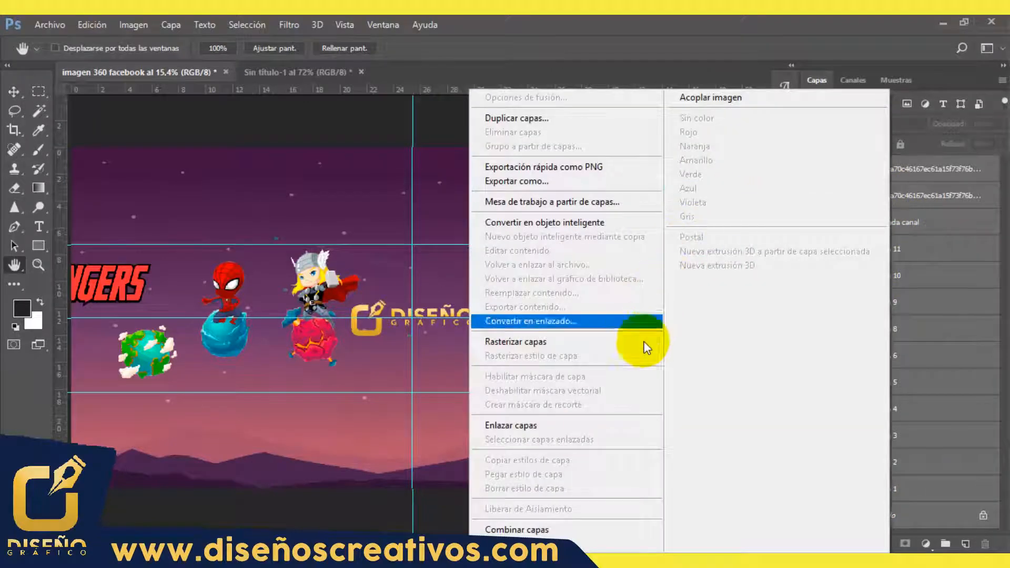
{"action": "left_click", "coordinate": [589, 530]}
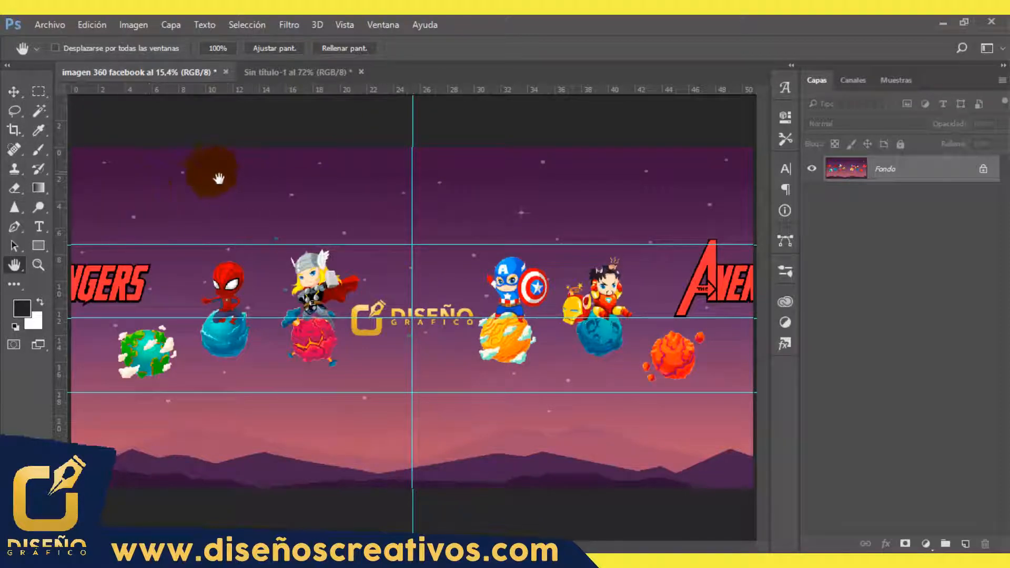
Step: Draw a rectangle about 5532 x 125 px across the sky near the canvas's upper edge and fill it red
{"action": "left_click", "coordinate": [37, 247]}
{"action": "left_click", "coordinate": [80, 241]}
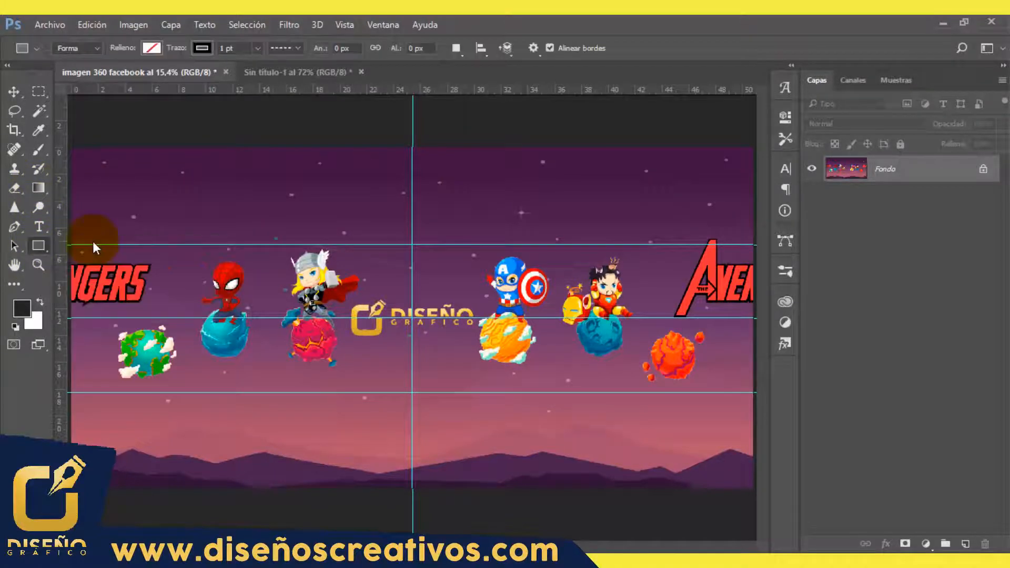
{"action": "left_click_drag", "start_coordinate": [92, 153], "coordinate": [724, 169]}
{"action": "left_click", "coordinate": [576, 203]}
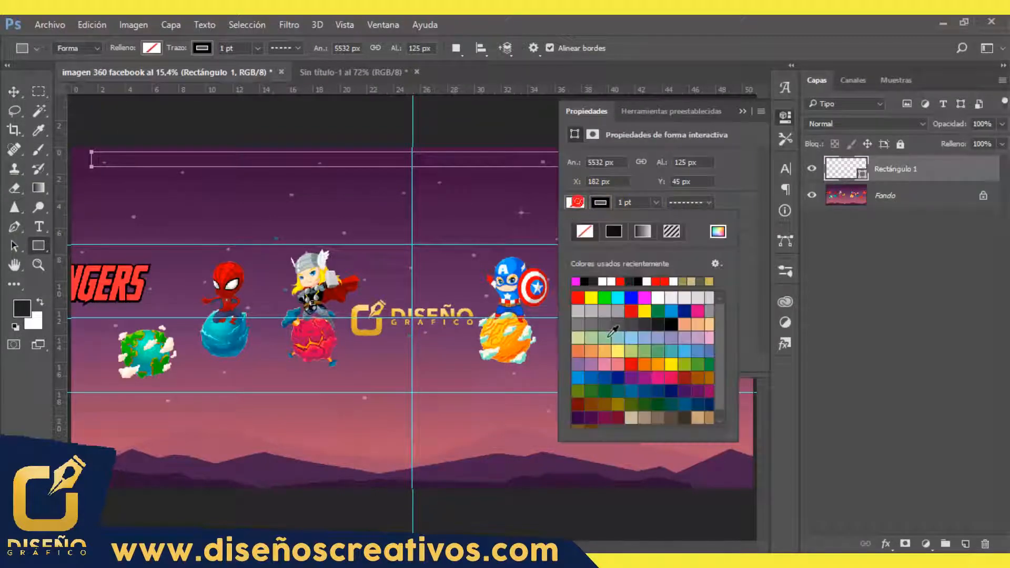
{"action": "left_click", "coordinate": [578, 298]}
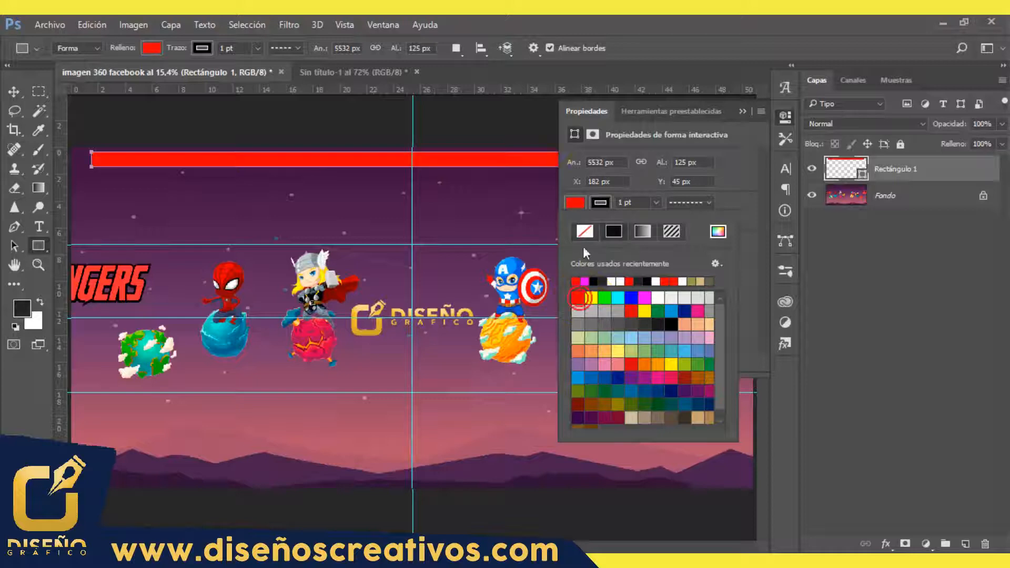
{"action": "left_click", "coordinate": [741, 135]}
{"action": "left_click", "coordinate": [744, 113]}
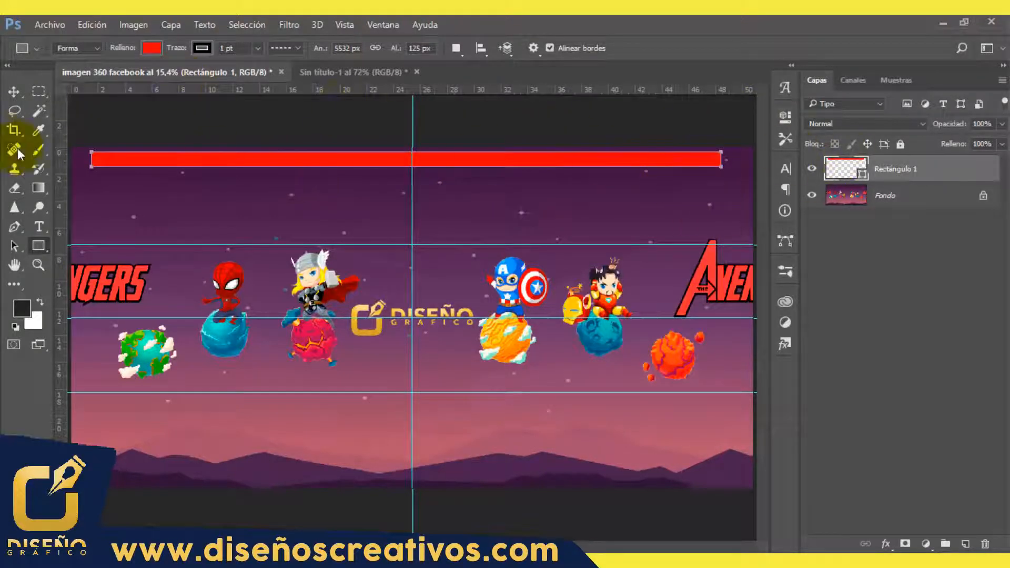
Step: Merge the red rectangle layer with the background layer
{"action": "left_click", "coordinate": [13, 92]}
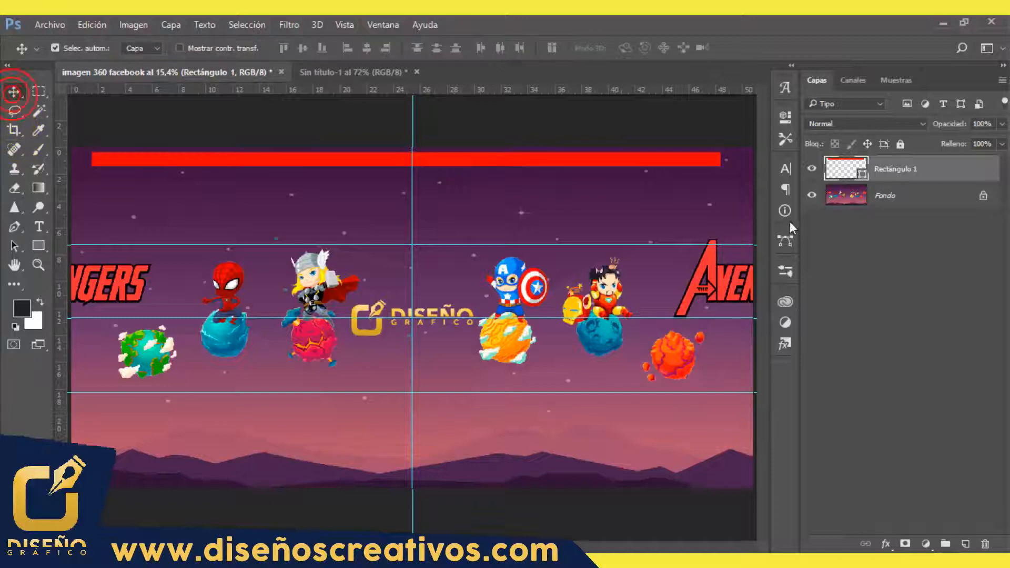
{"action": "left_click", "coordinate": [908, 194], "text": "ctrl"}
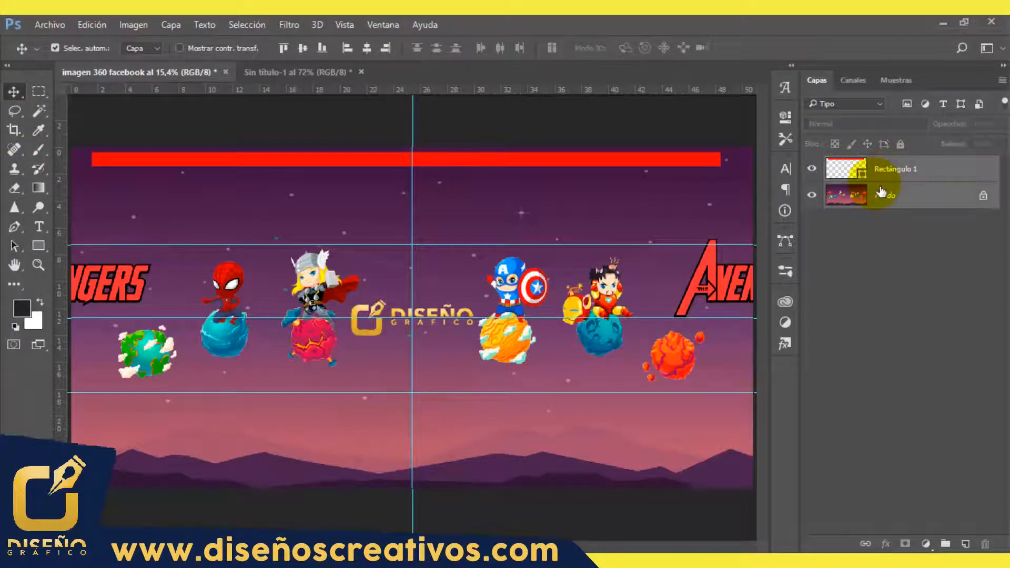
{"action": "right_click", "coordinate": [897, 169]}
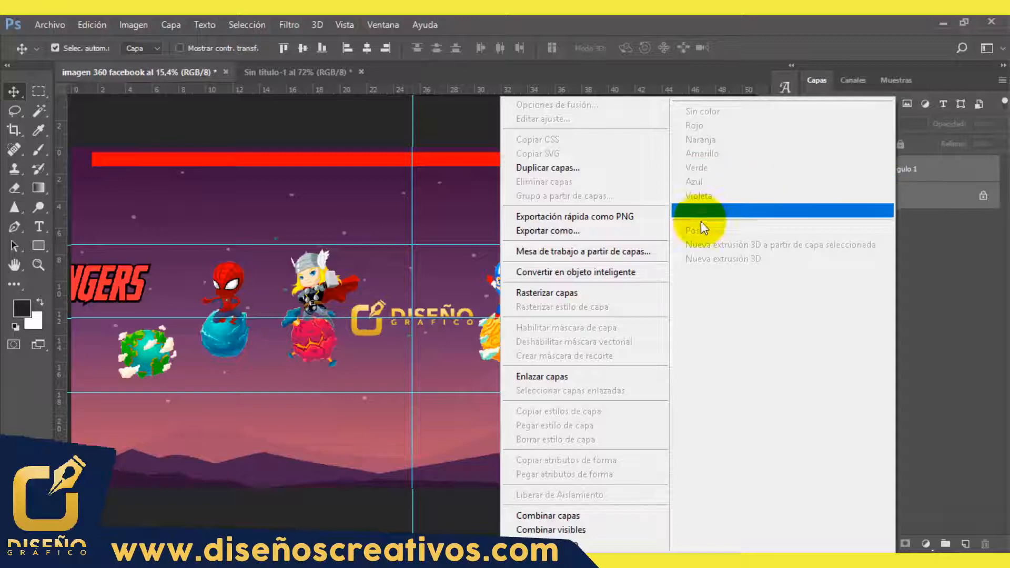
{"action": "left_click", "coordinate": [588, 529]}
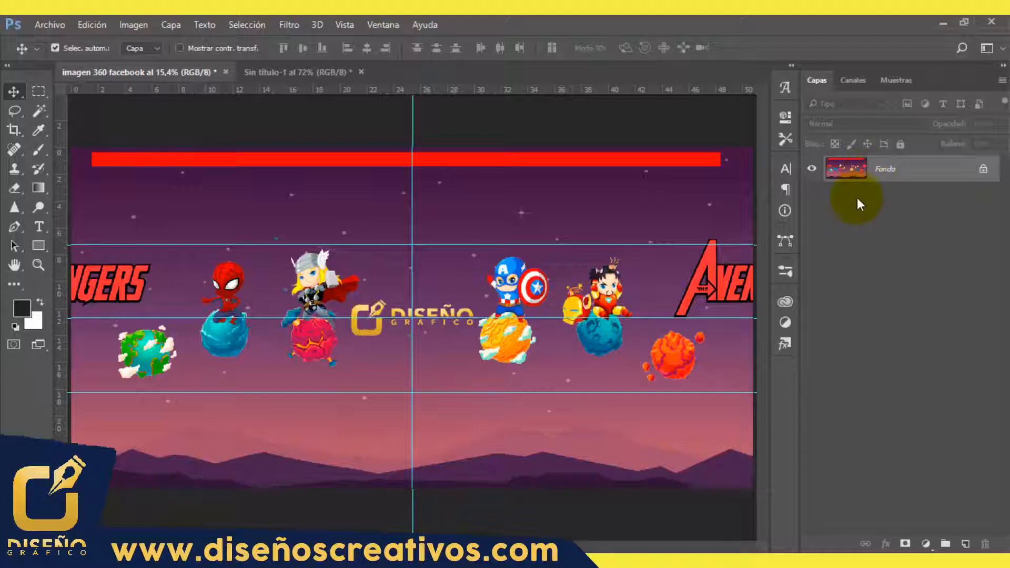
Step: Apply the Polar Coordinates distortion to the merged image using the rectangular-to-polar option
{"action": "left_click", "coordinate": [290, 25]}
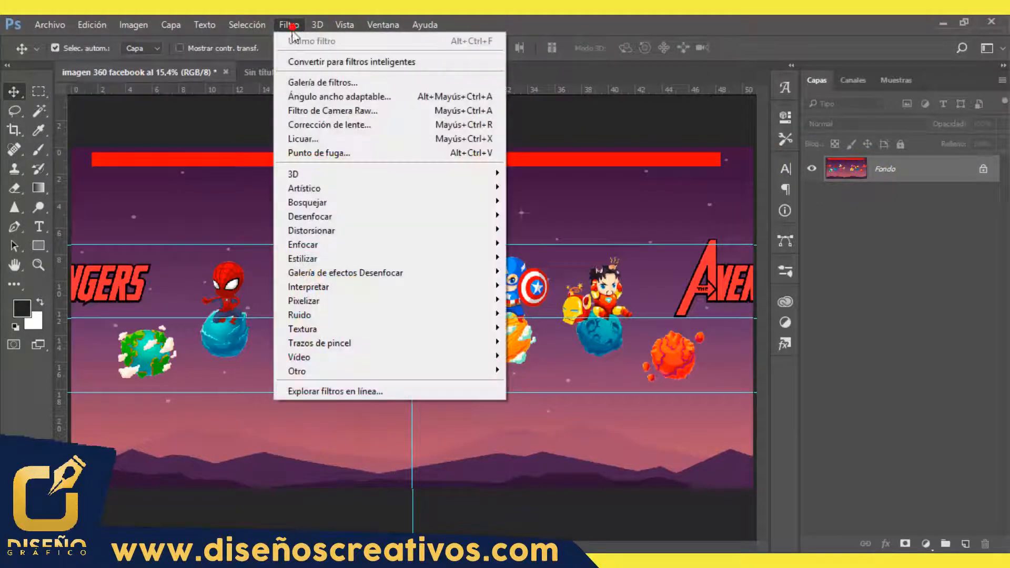
{"action": "mouse_move", "coordinate": [342, 230]}
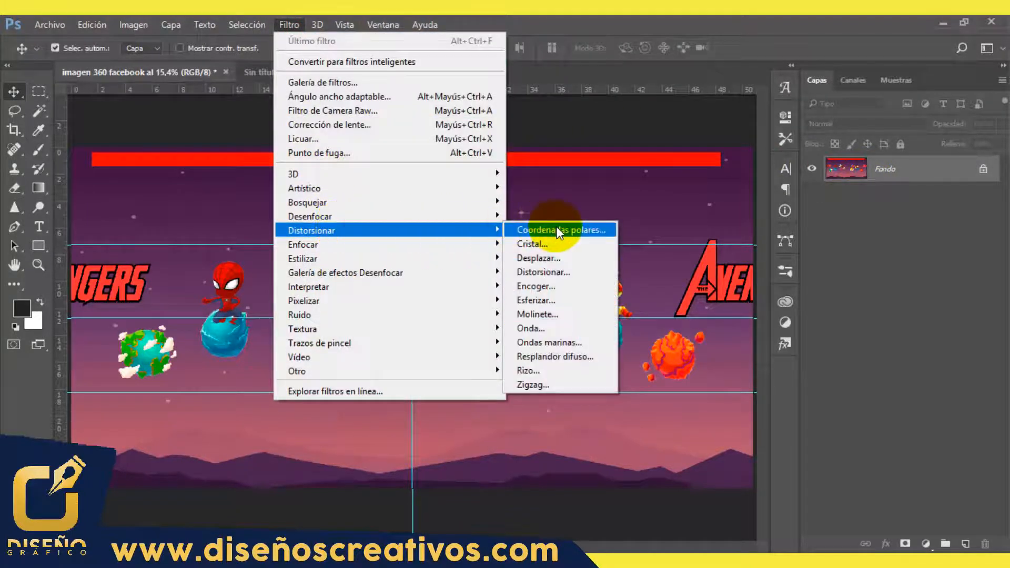
{"action": "left_click", "coordinate": [589, 236]}
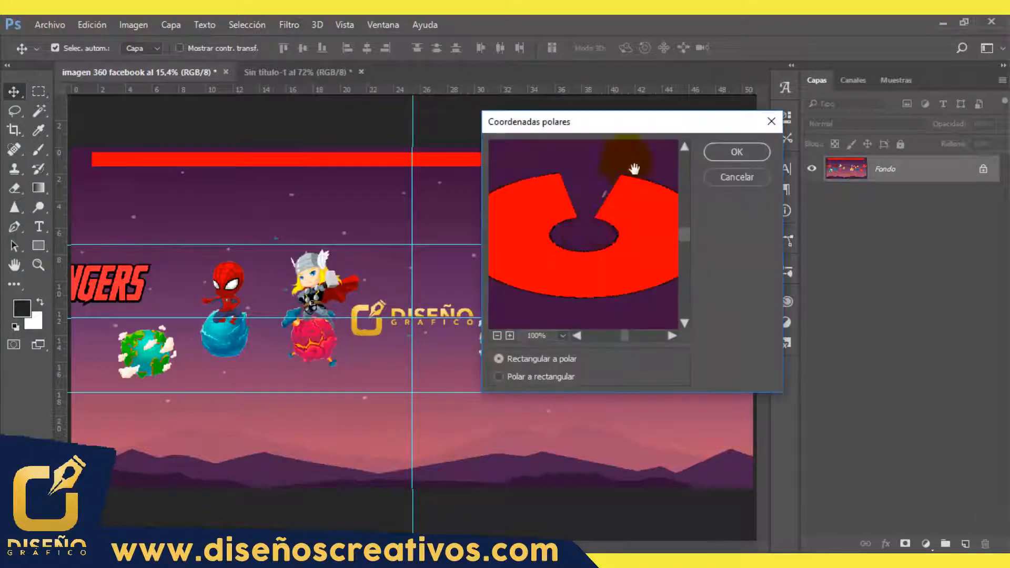
{"action": "left_click_drag", "start_coordinate": [655, 121], "coordinate": [512, 112]}
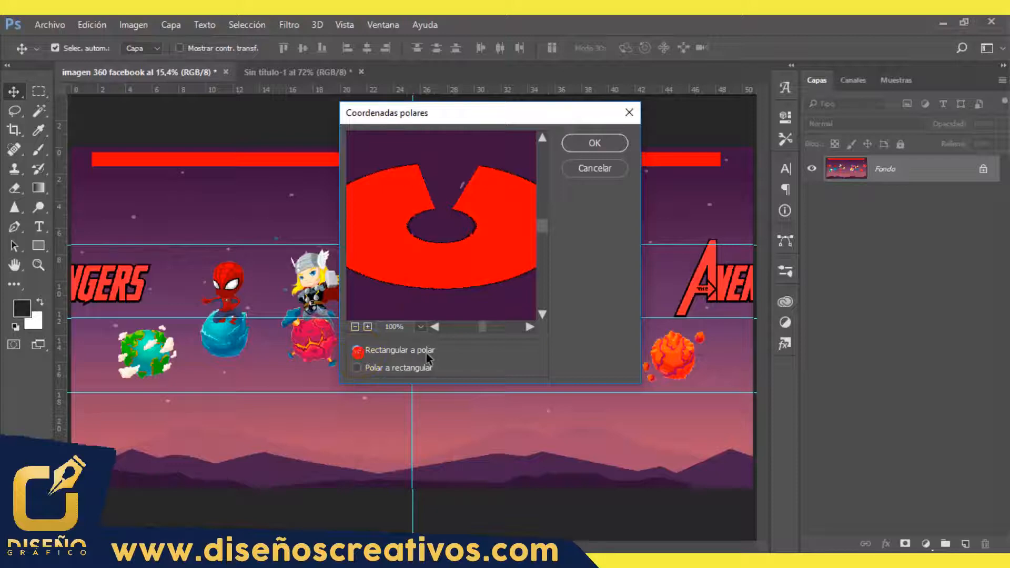
{"action": "left_click", "coordinate": [595, 142]}
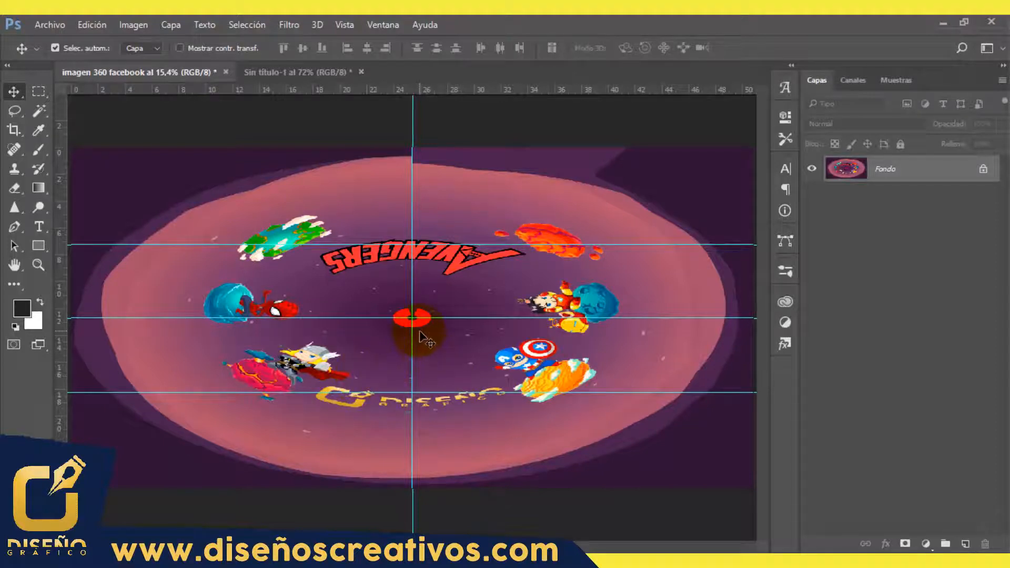
Step: Place the facebook-round-metal-button-by-vexels image as an embedded element in the polar composition
{"action": "scroll", "coordinate": [420, 332], "scroll_direction": "up", "scroll_amount": 6}
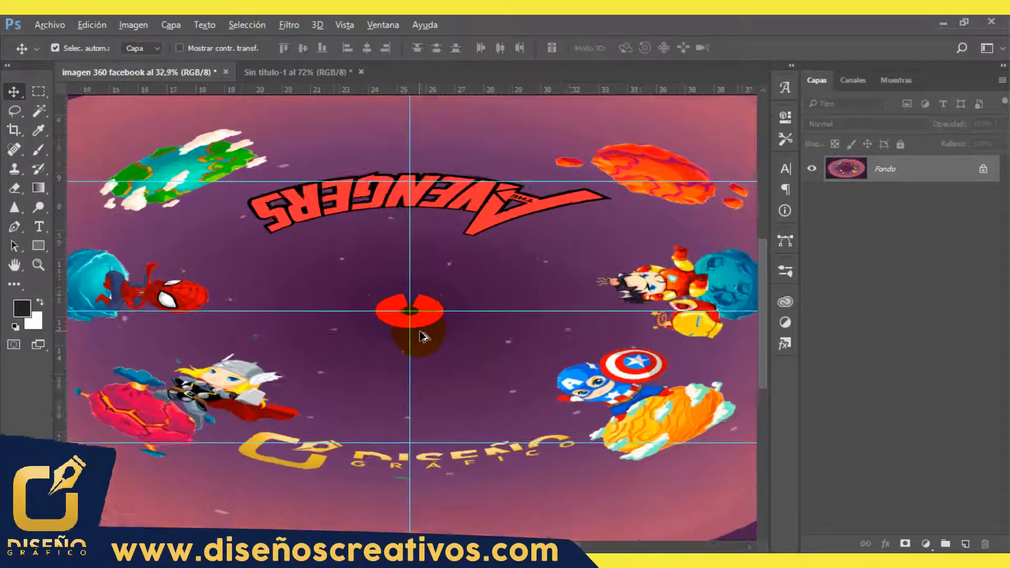
{"action": "scroll", "coordinate": [425, 337], "scroll_direction": "up", "scroll_amount": 3}
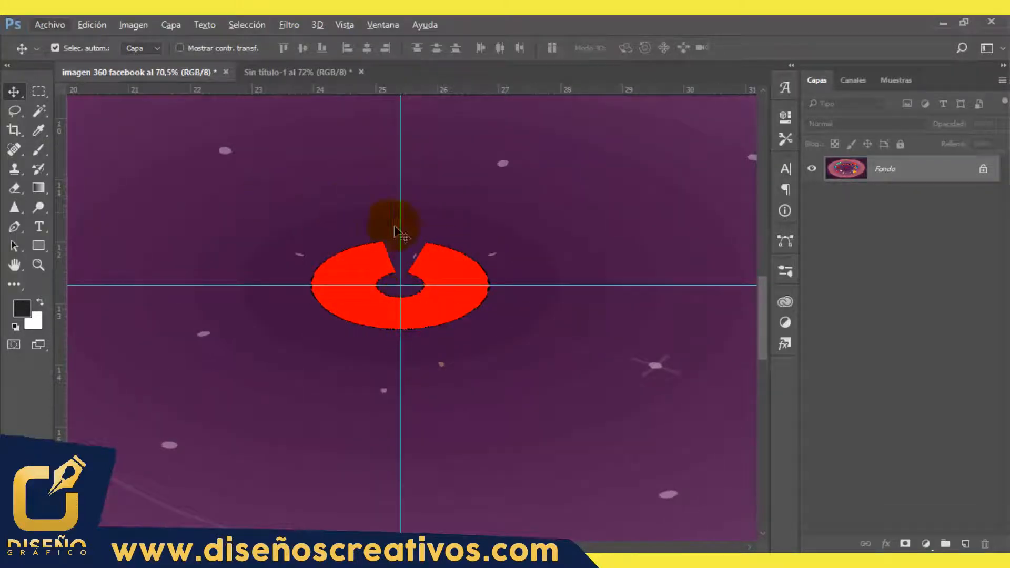
{"action": "left_click", "coordinate": [52, 25]}
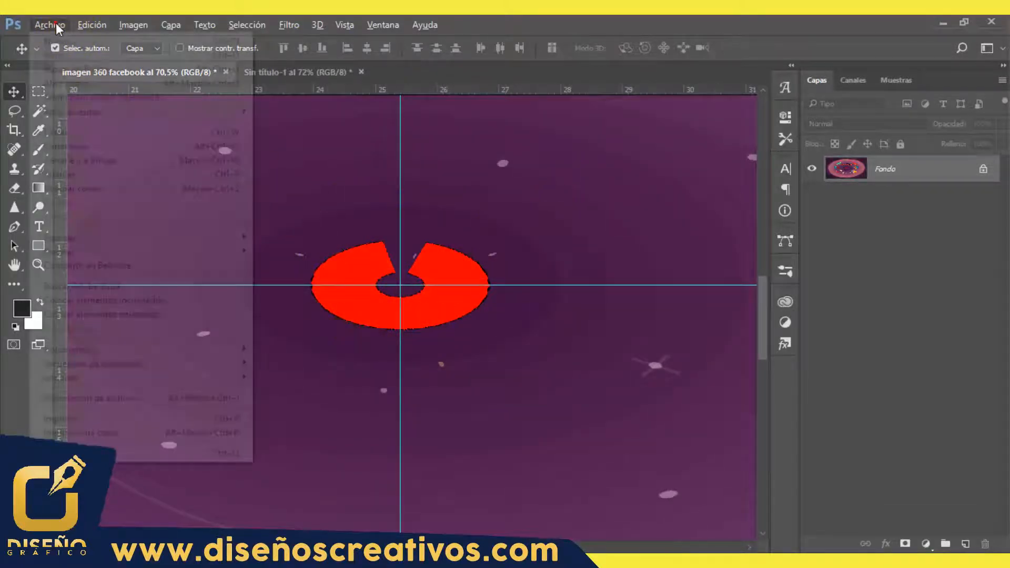
{"action": "left_click", "coordinate": [154, 300]}
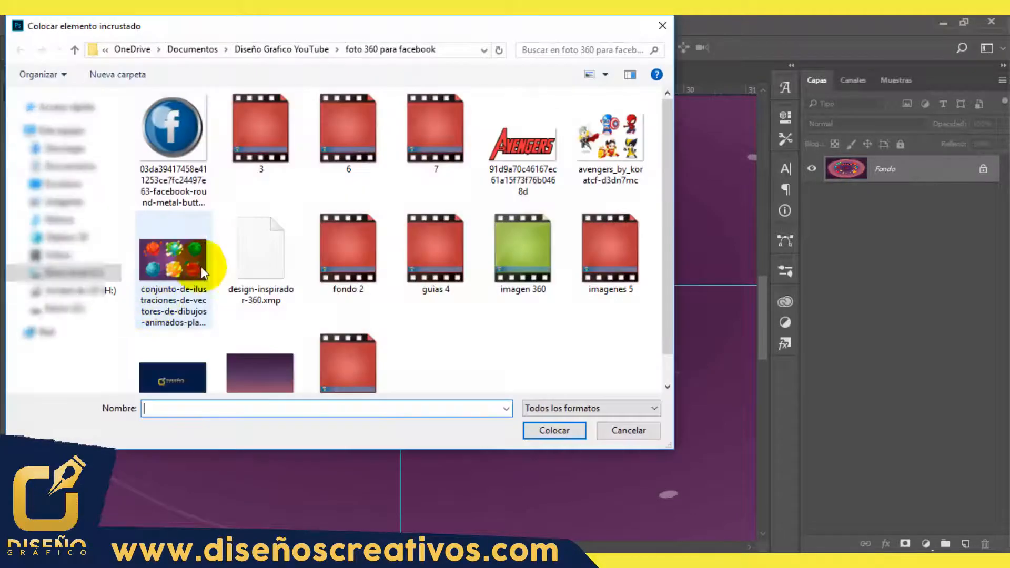
{"action": "left_click", "coordinate": [199, 125]}
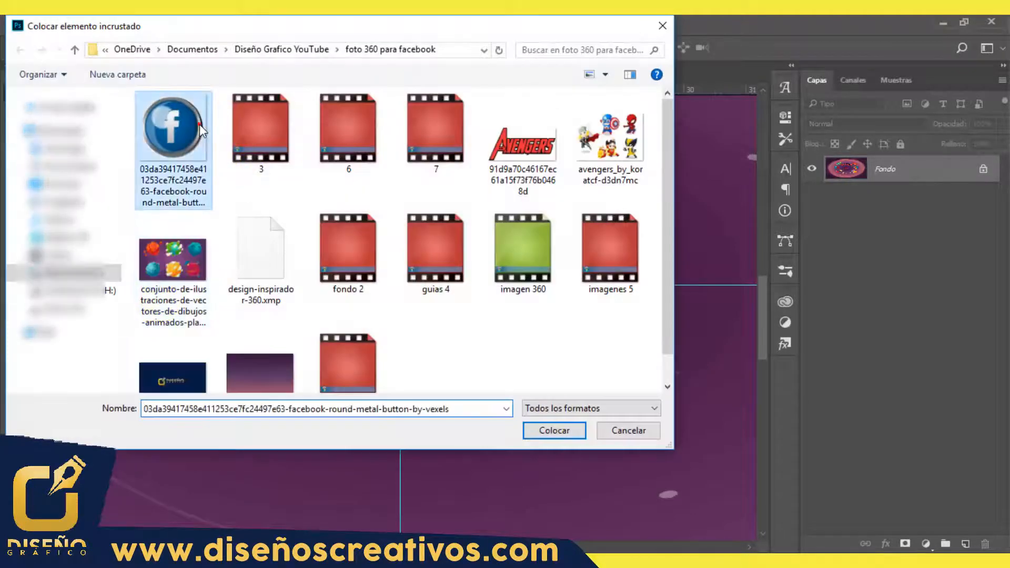
{"action": "left_click", "coordinate": [560, 429]}
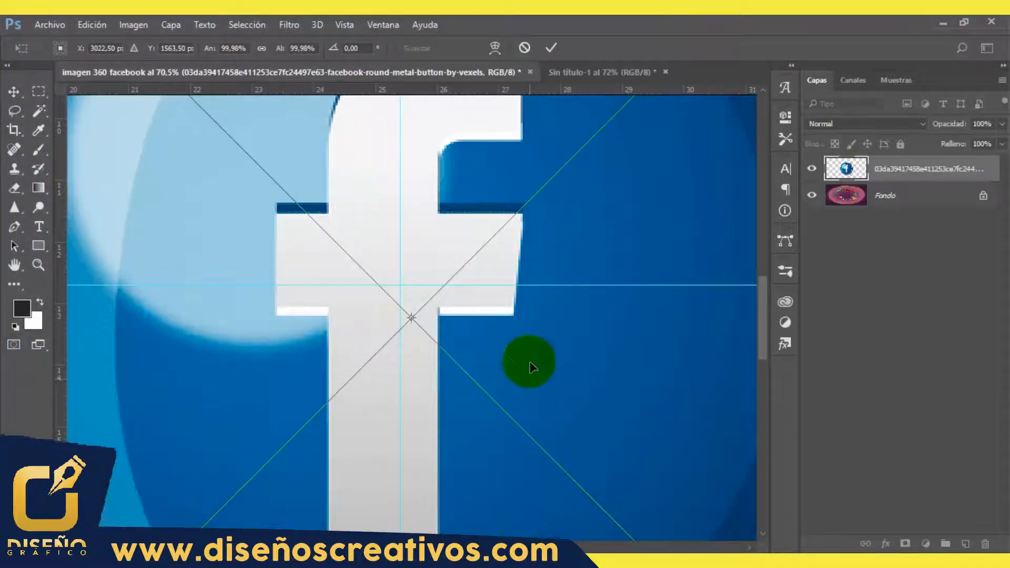
Step: Scale the placed Facebook button proportionally to about 14.06% and centre it over the red ring at the middle of the canvas
{"action": "left_click_drag", "start_coordinate": [622, 188], "coordinate": [430, 446]}
{"action": "left_click_drag", "start_coordinate": [650, 188], "coordinate": [521, 312]}
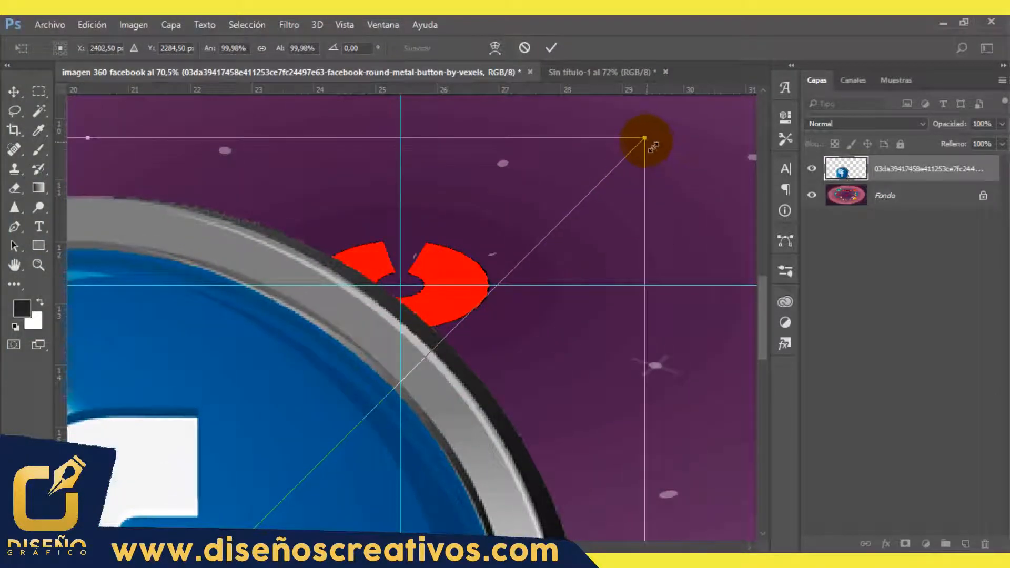
{"action": "left_click_drag", "start_coordinate": [652, 146], "coordinate": [634, 235]}
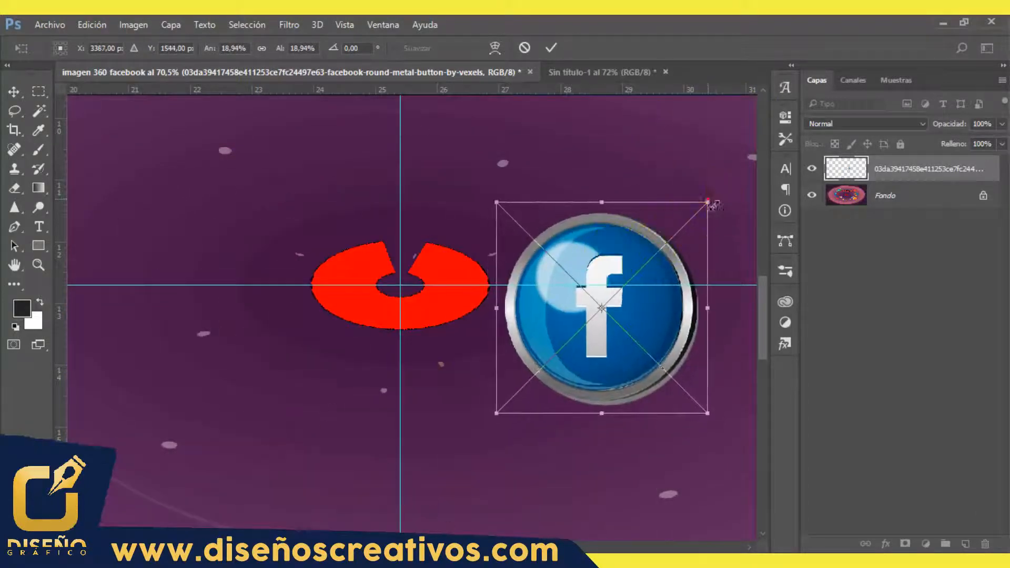
{"action": "left_click_drag", "start_coordinate": [708, 202], "coordinate": [654, 257]}
{"action": "left_click_drag", "start_coordinate": [596, 321], "coordinate": [432, 266]}
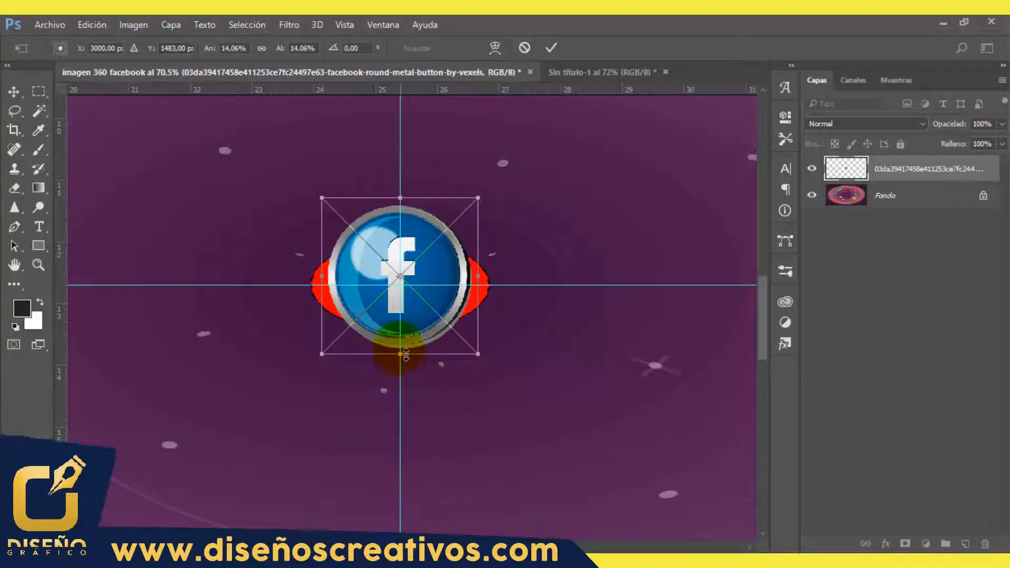
Step: Stretch the Facebook button to about 18.19% width and 9.61% height so it covers the red ring, and apply the transformation
{"action": "left_click_drag", "start_coordinate": [404, 199], "coordinate": [406, 229]}
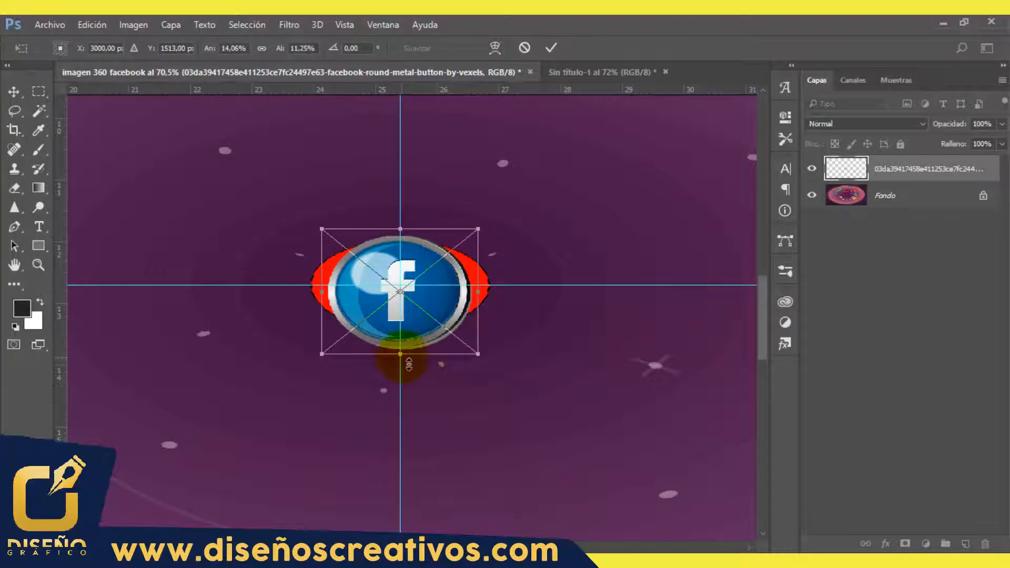
{"action": "mouse_move", "coordinate": [409, 364]}
{"action": "left_mouse_down"}
{"action": "mouse_move", "coordinate": [408, 324]}
{"action": "mouse_move", "coordinate": [408, 345]}
{"action": "left_mouse_up"}
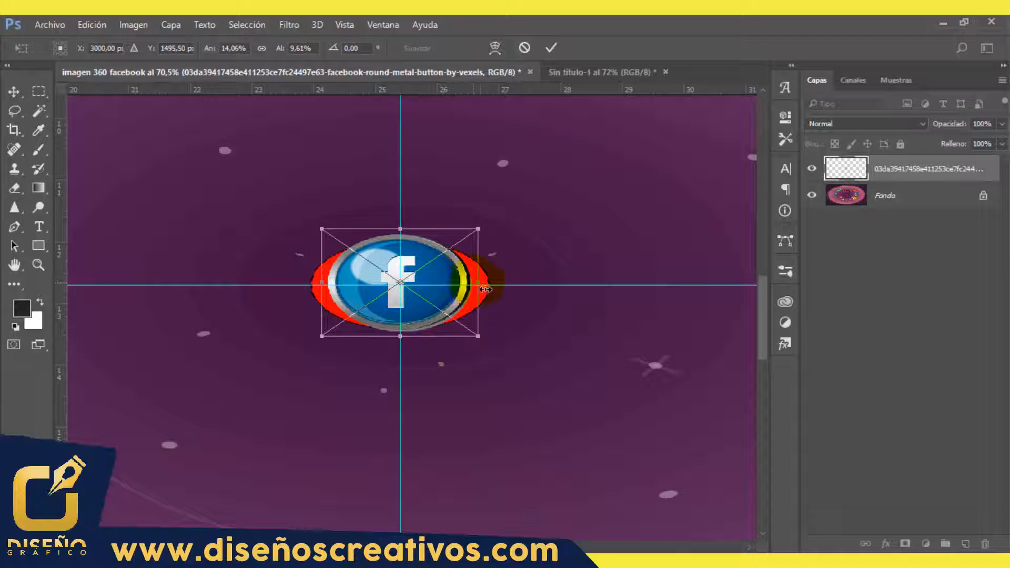
{"action": "left_click_drag", "start_coordinate": [490, 290], "coordinate": [499, 288]}
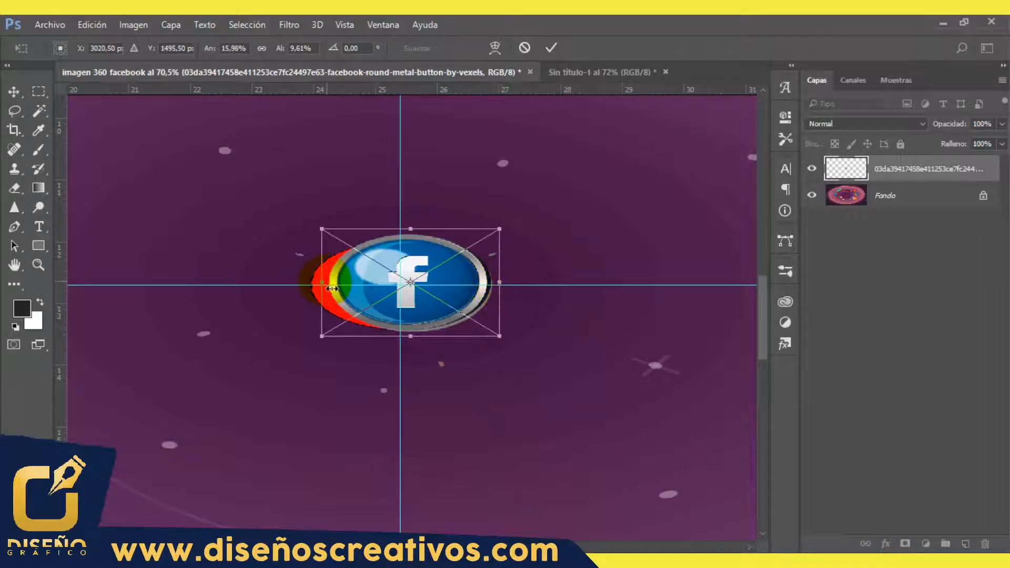
{"action": "left_click_drag", "start_coordinate": [331, 291], "coordinate": [297, 290]}
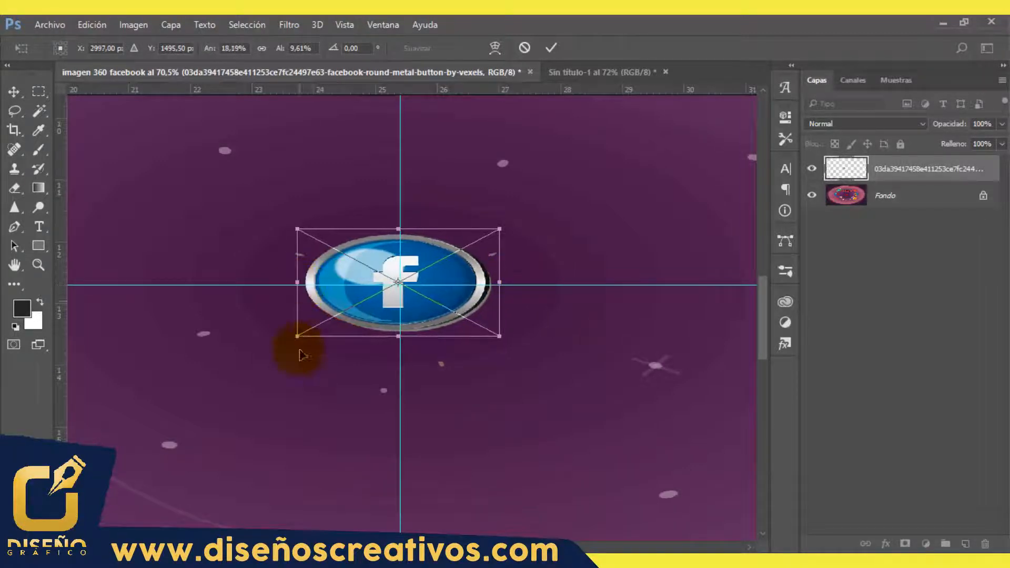
{"action": "left_click", "coordinate": [551, 47]}
Step: Merge the Facebook button layer with the background layer
{"action": "left_click", "coordinate": [12, 268]}
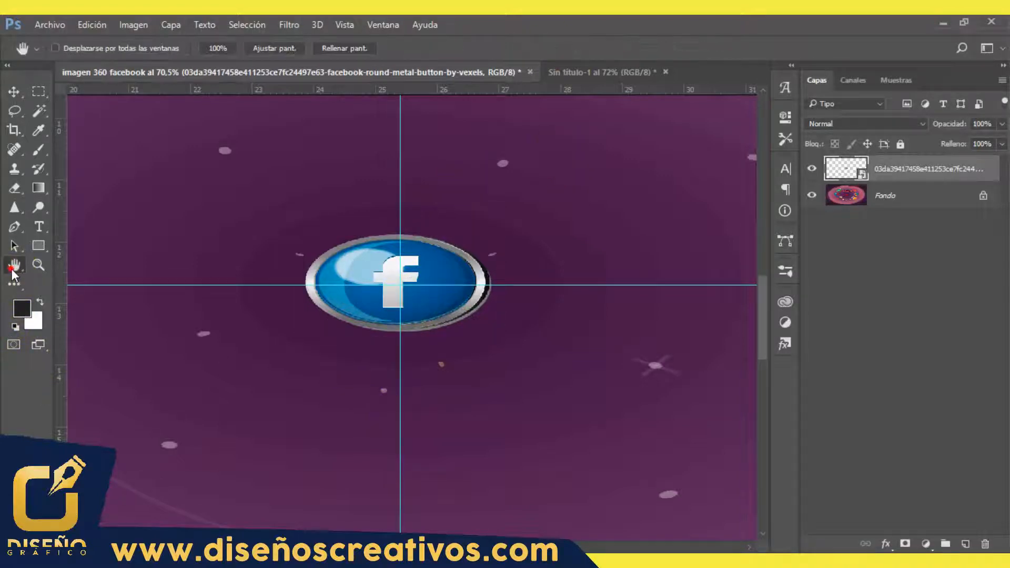
{"action": "double_click", "coordinate": [15, 269]}
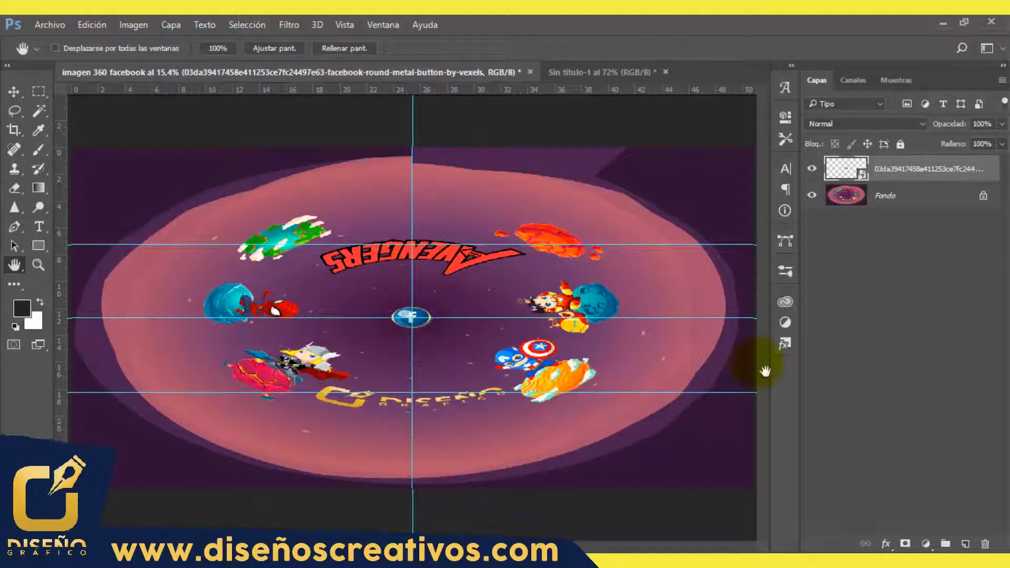
{"action": "left_click", "coordinate": [893, 200]}
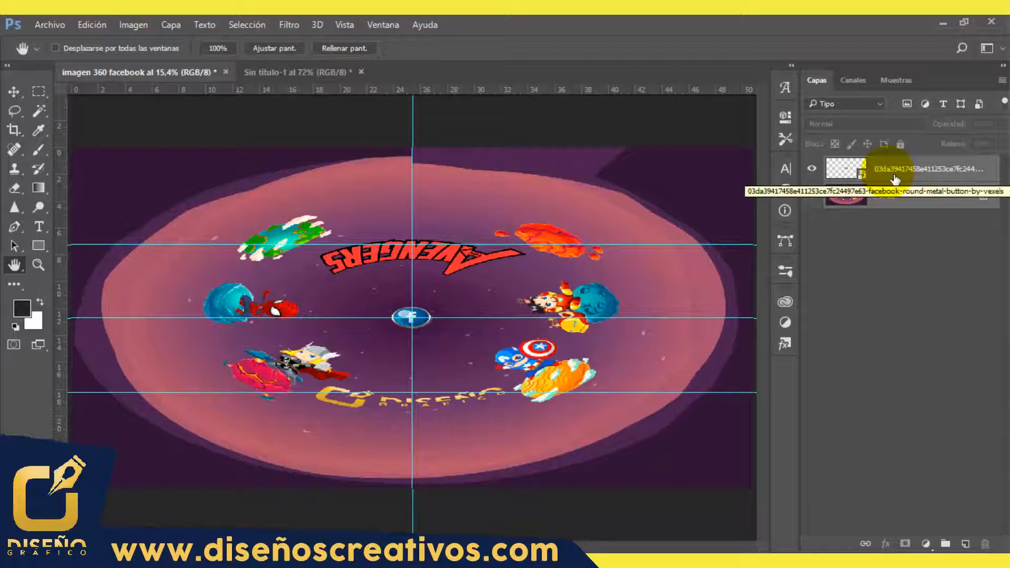
{"action": "right_click", "coordinate": [894, 179]}
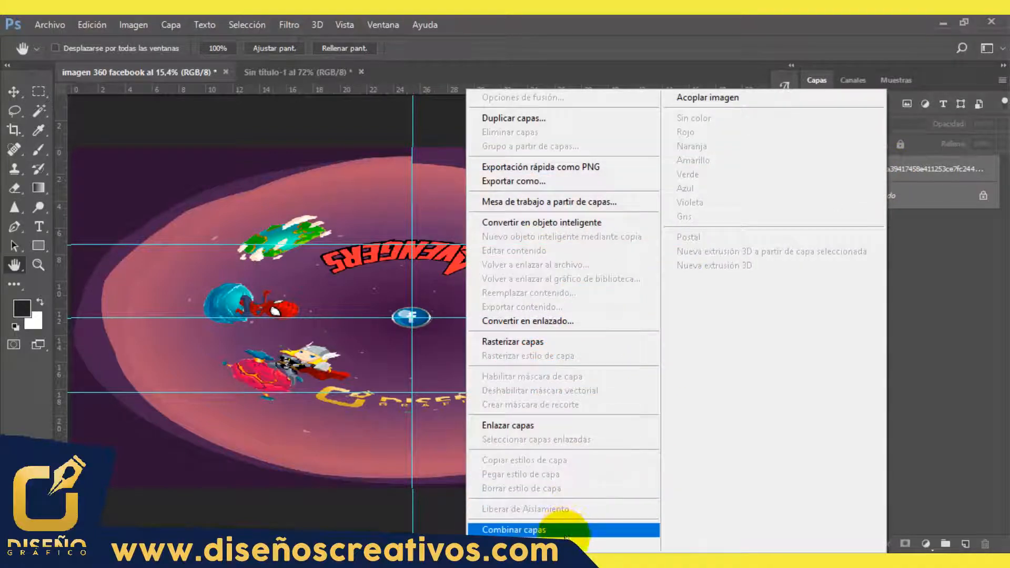
{"action": "left_click", "coordinate": [565, 535]}
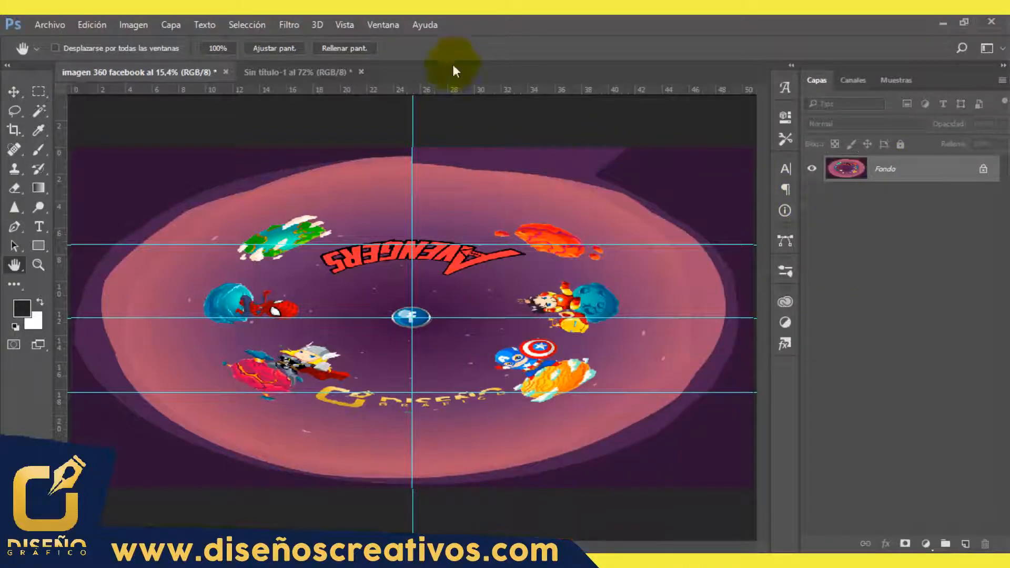
Step: Apply the Polar Coordinates distortion to the merged image using the polar-to-rectangular option
{"action": "left_click", "coordinate": [295, 25]}
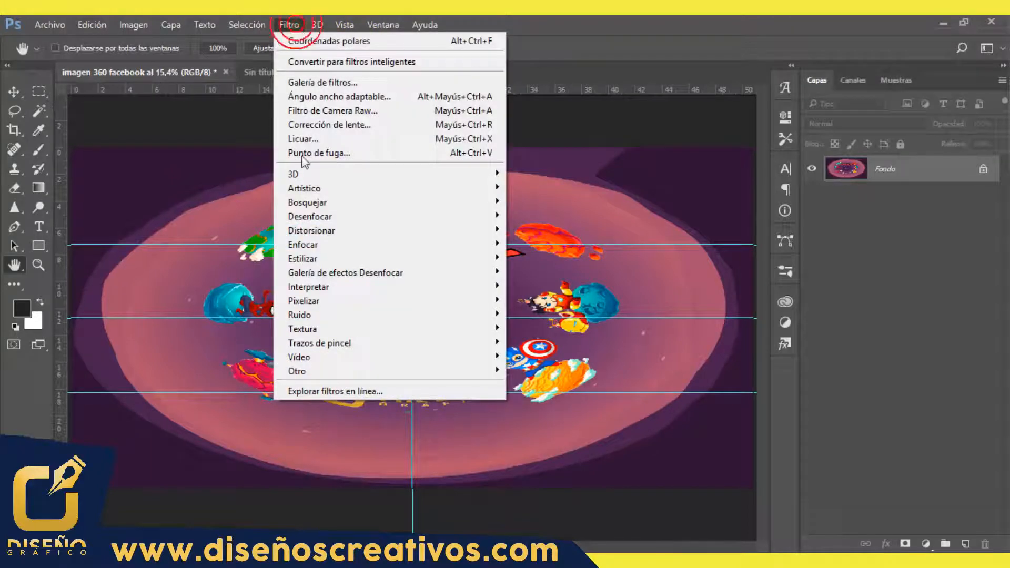
{"action": "mouse_move", "coordinate": [363, 231]}
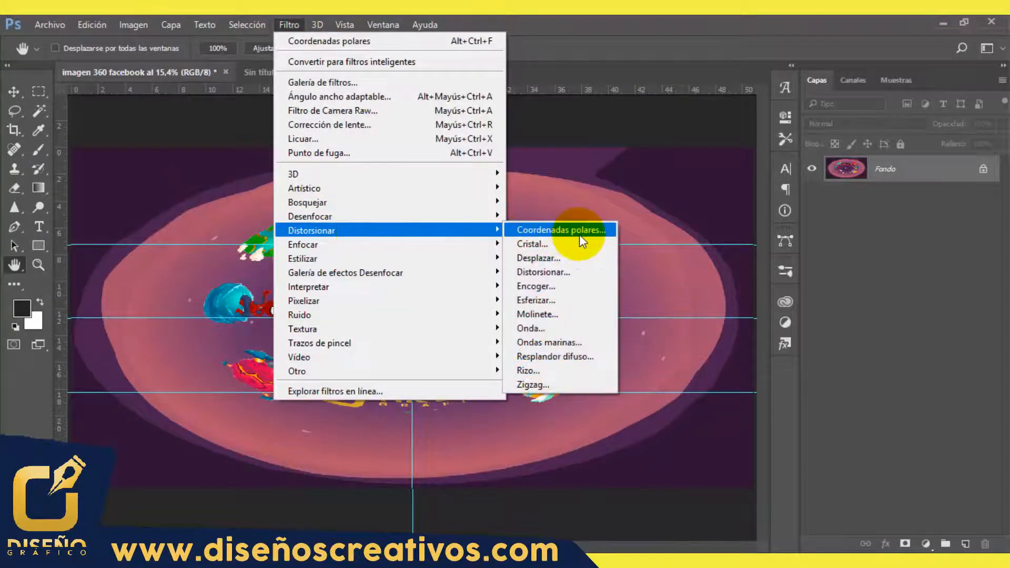
{"action": "left_click", "coordinate": [580, 235]}
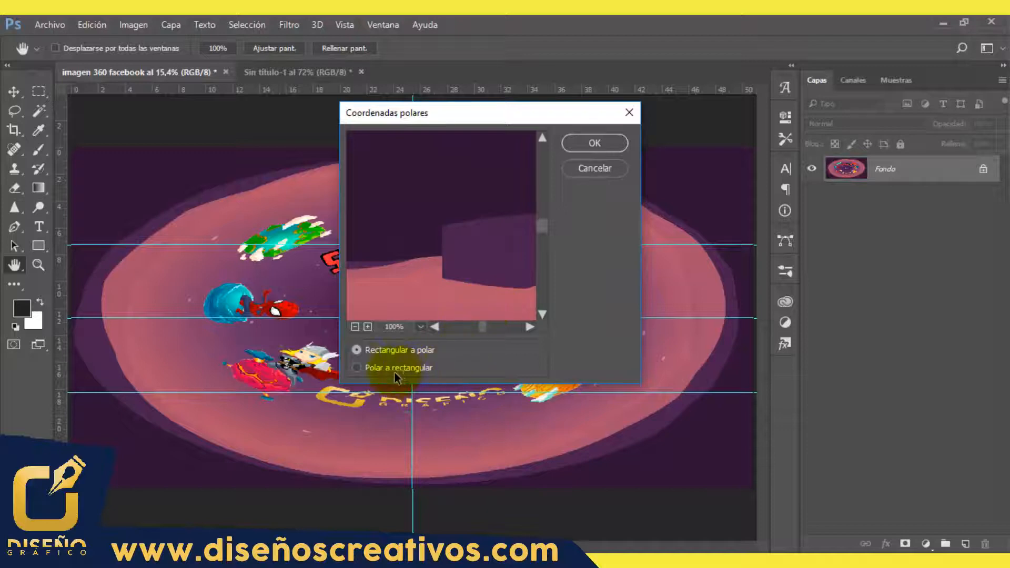
{"action": "left_click", "coordinate": [395, 371]}
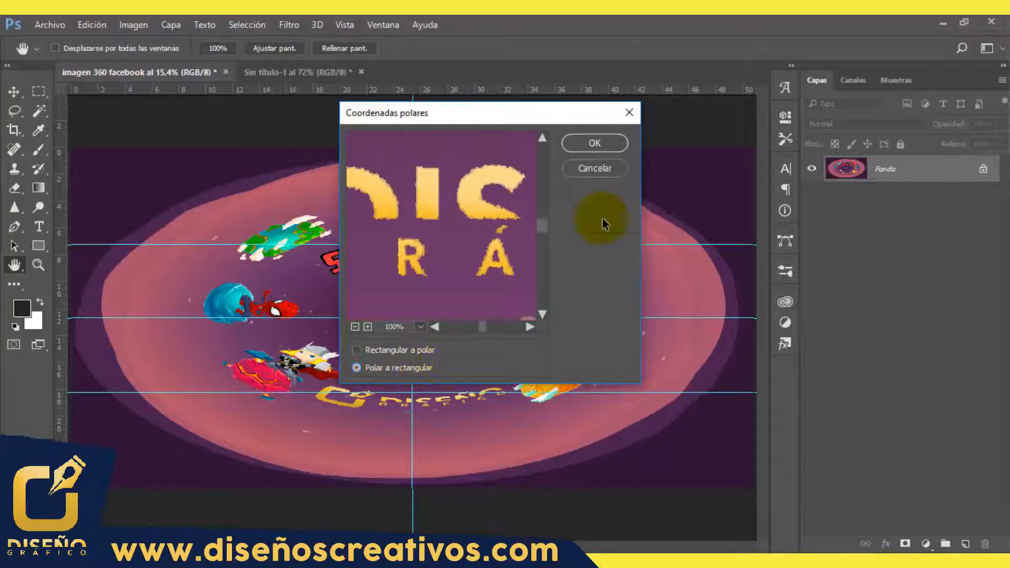
{"action": "left_click", "coordinate": [587, 150]}
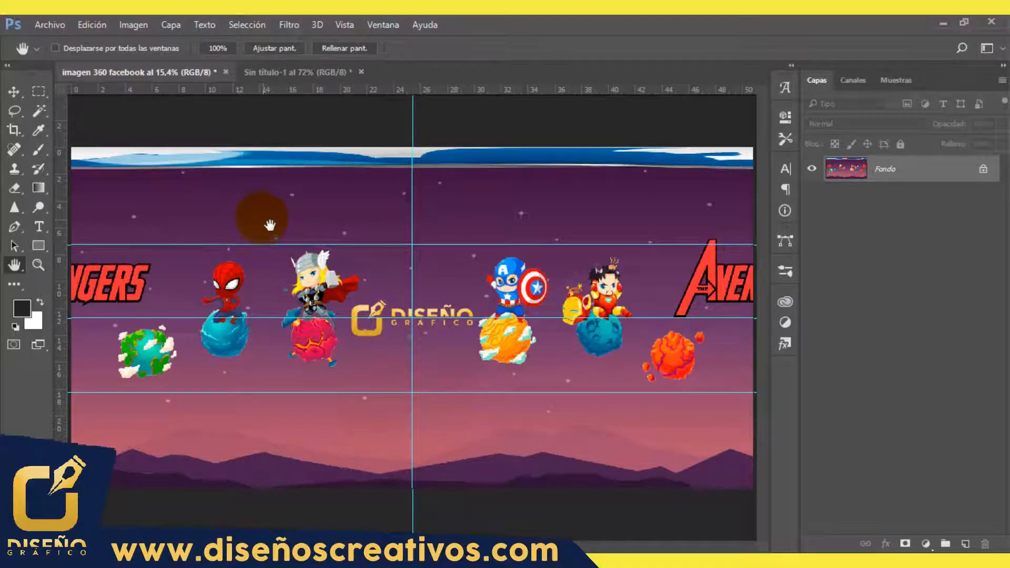
Step: Import the design-inspirador-360.xmp template into the file information, keeping original metadata and appending matching template properties
{"action": "left_click", "coordinate": [49, 25]}
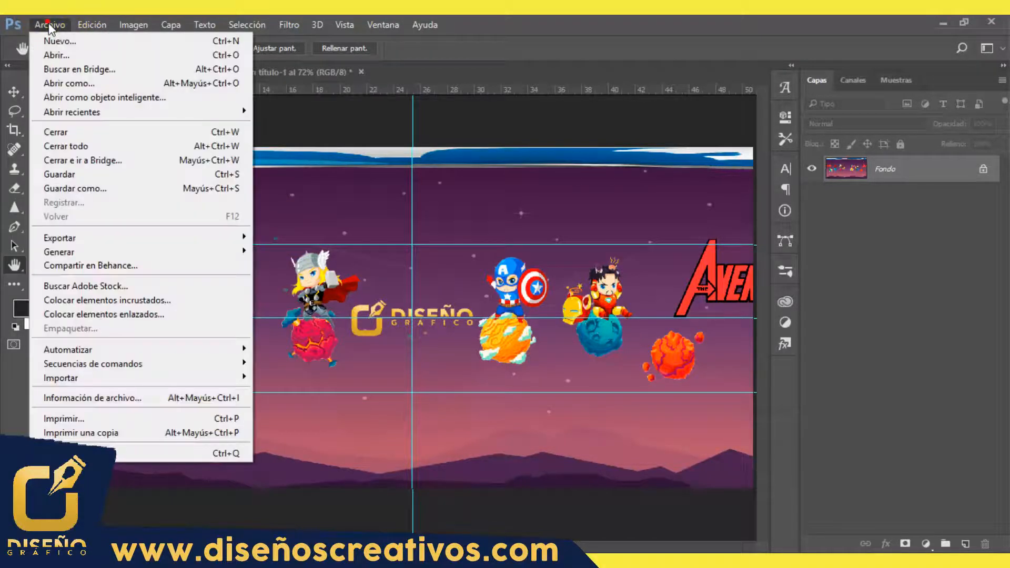
{"action": "left_click", "coordinate": [107, 405]}
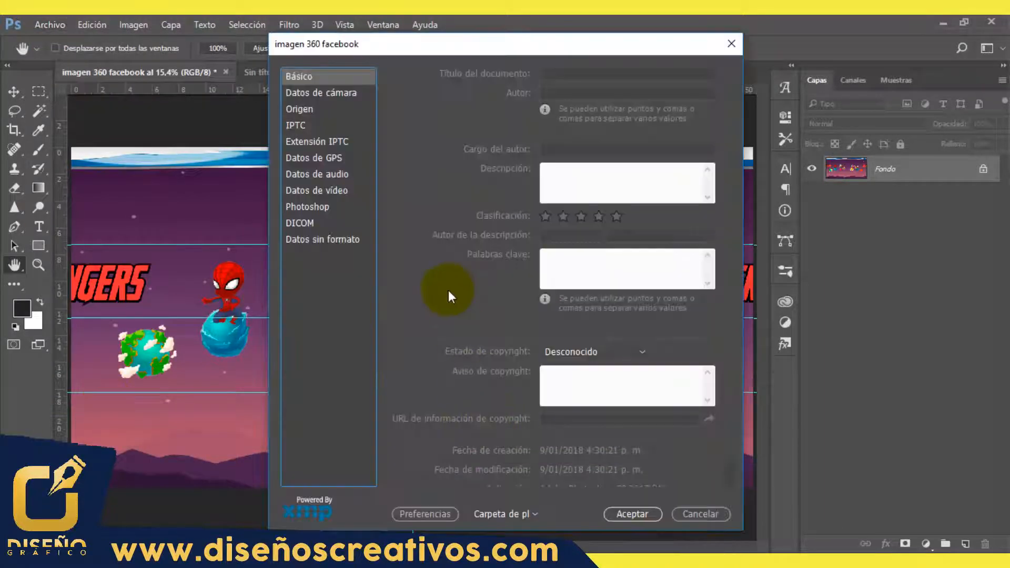
{"action": "left_click", "coordinate": [531, 513]}
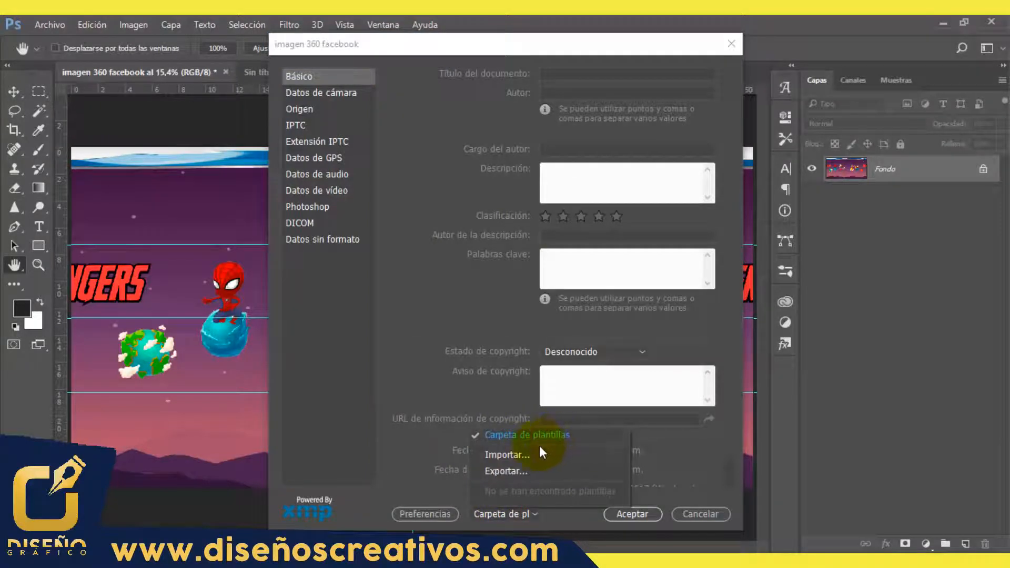
{"action": "left_click", "coordinate": [508, 454]}
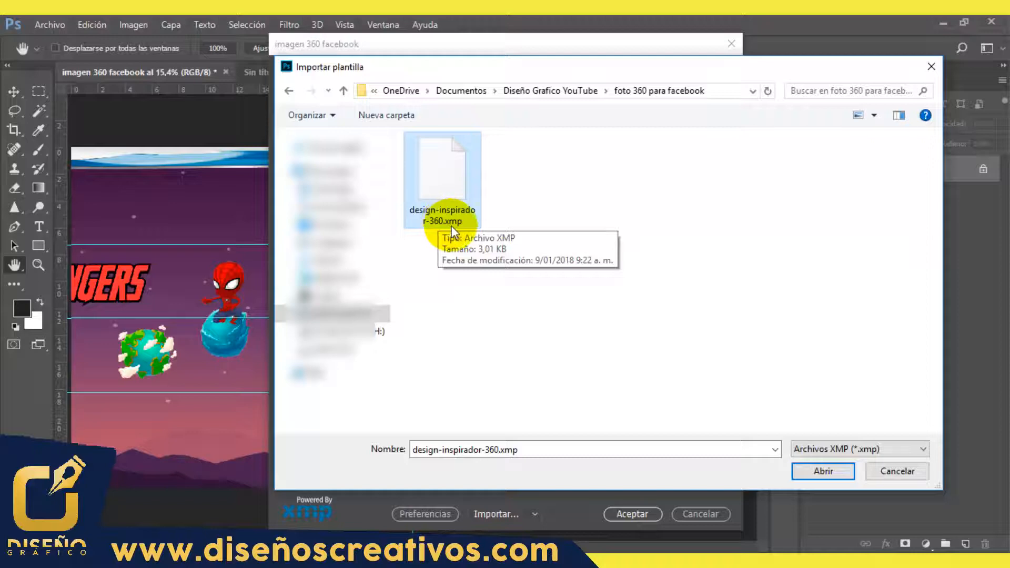
{"action": "left_click", "coordinate": [822, 471]}
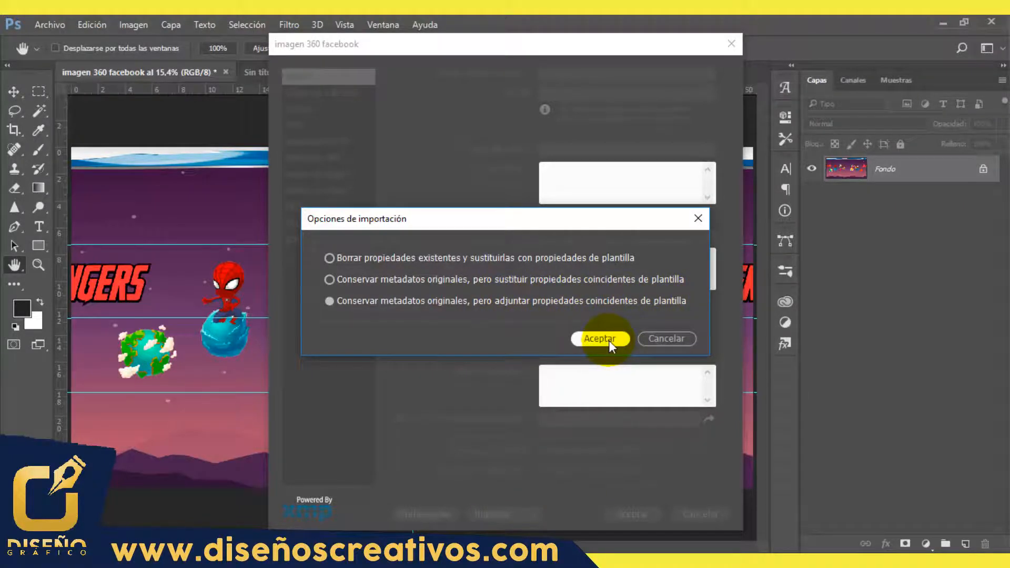
{"action": "left_click", "coordinate": [608, 340]}
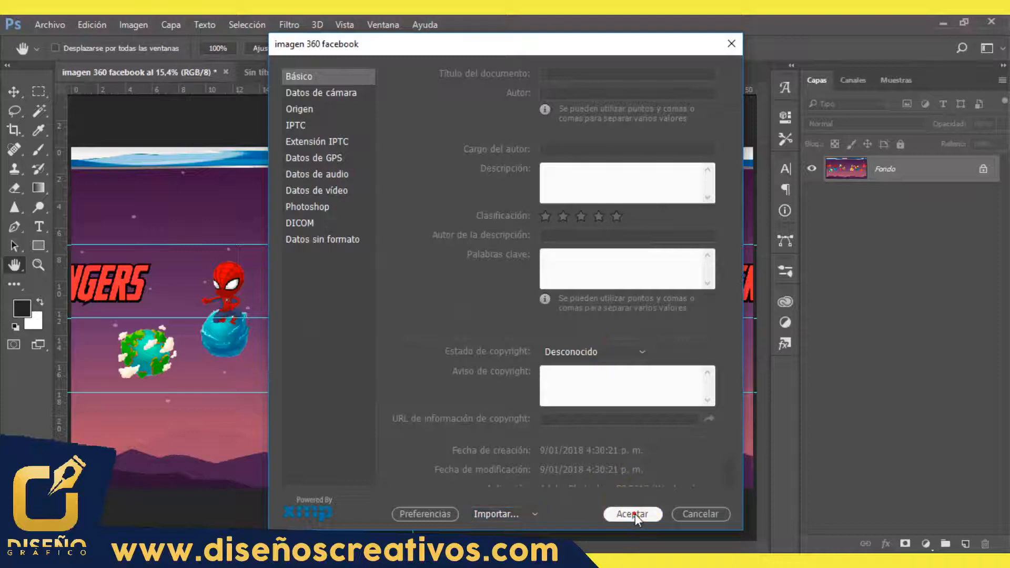
{"action": "left_click", "coordinate": [633, 514]}
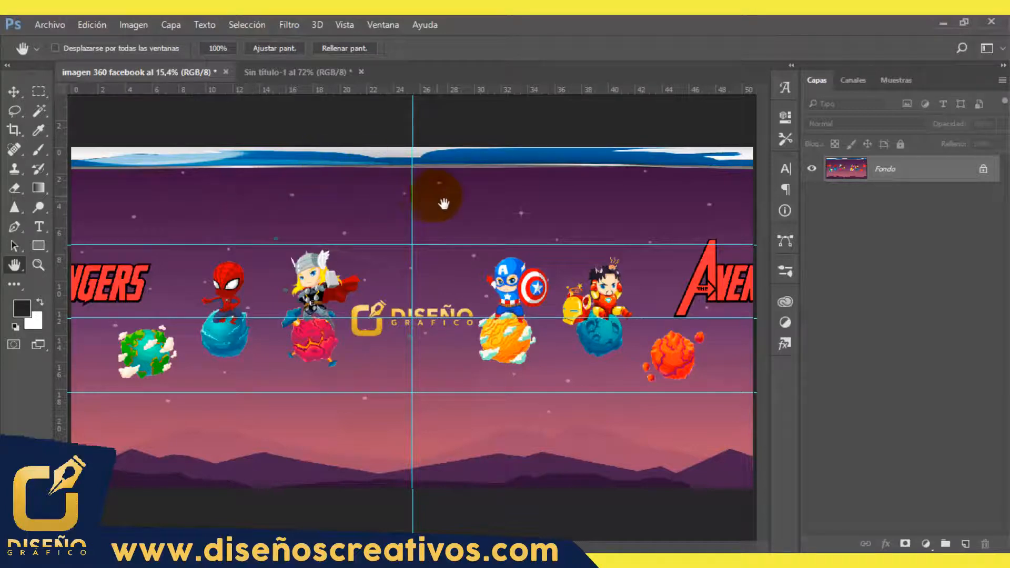
Step: Save the image as "imagen 360 facebook" in PNG format in the foto 360 para facebook folder
{"action": "left_click", "coordinate": [57, 28]}
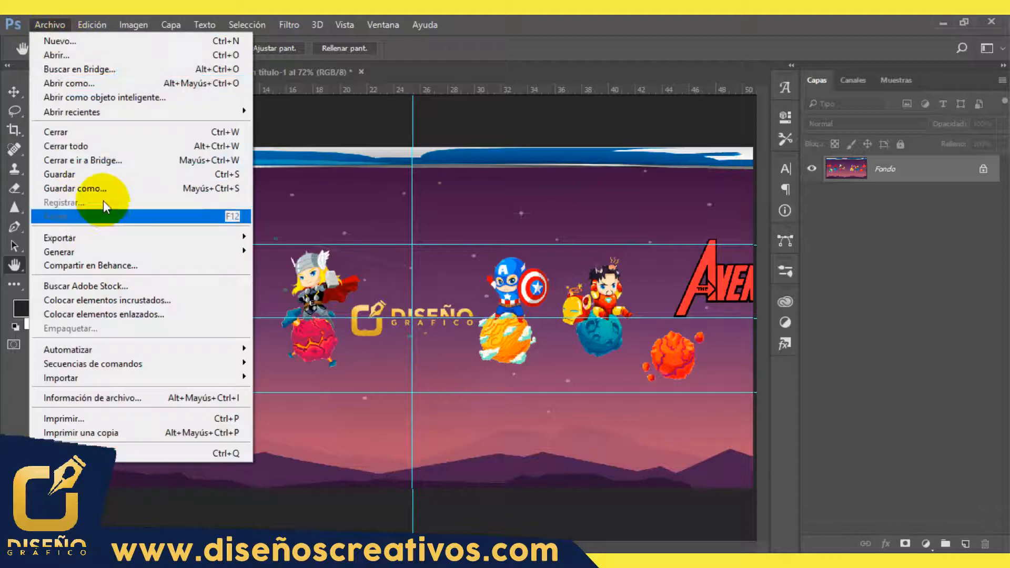
{"action": "left_click", "coordinate": [102, 189]}
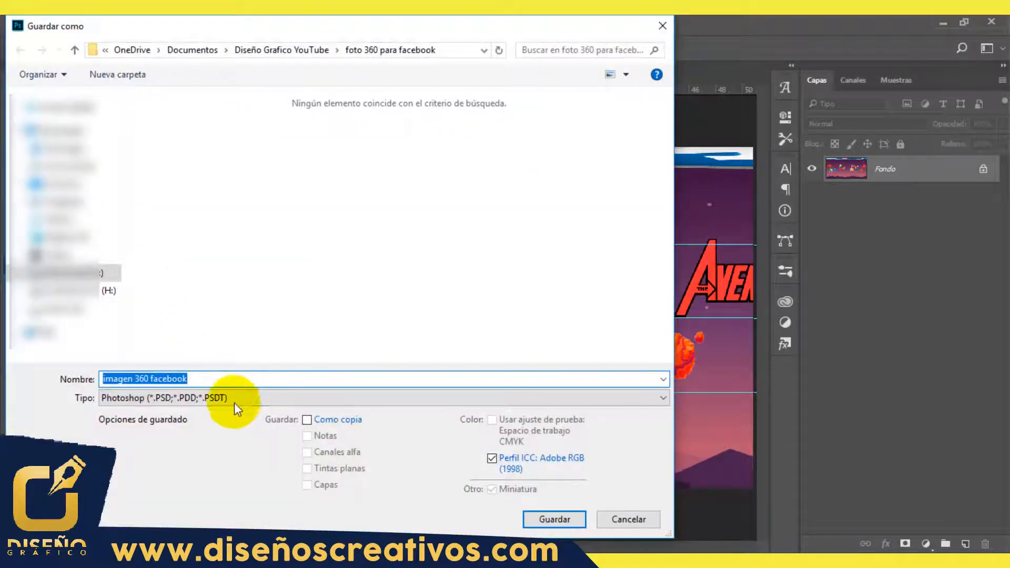
{"action": "left_click", "coordinate": [240, 399]}
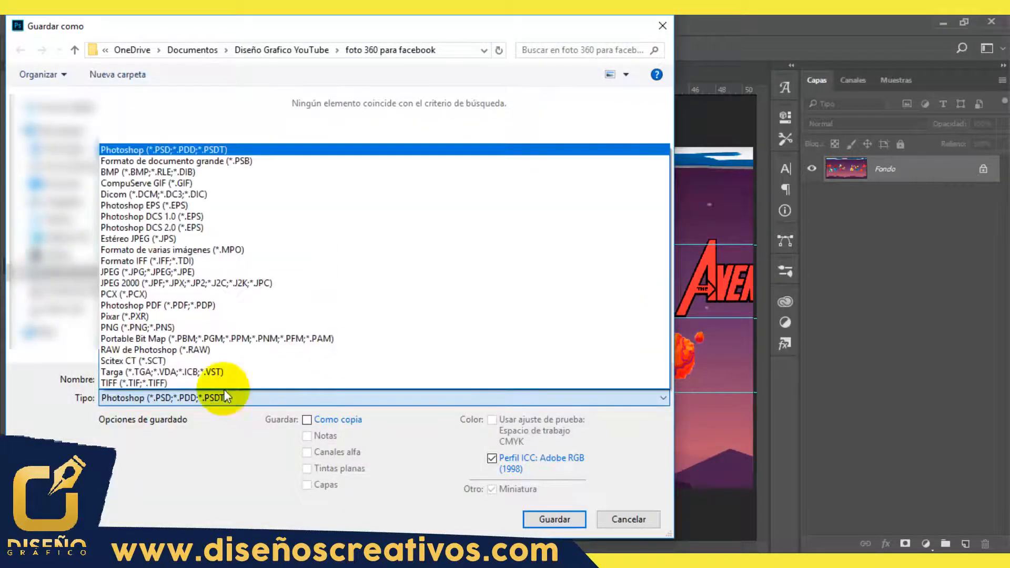
{"action": "left_click", "coordinate": [190, 329]}
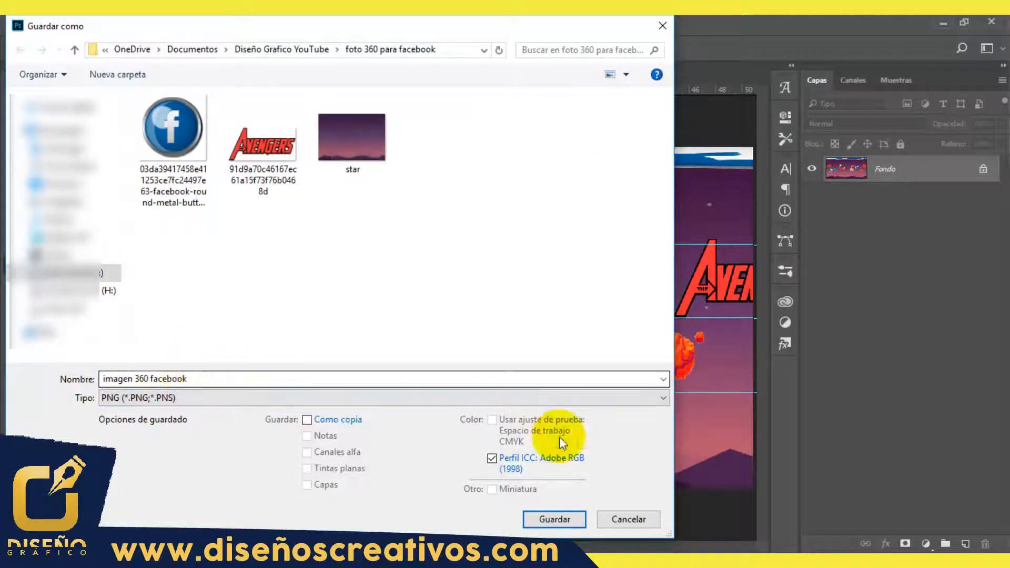
{"action": "left_click", "coordinate": [555, 520]}
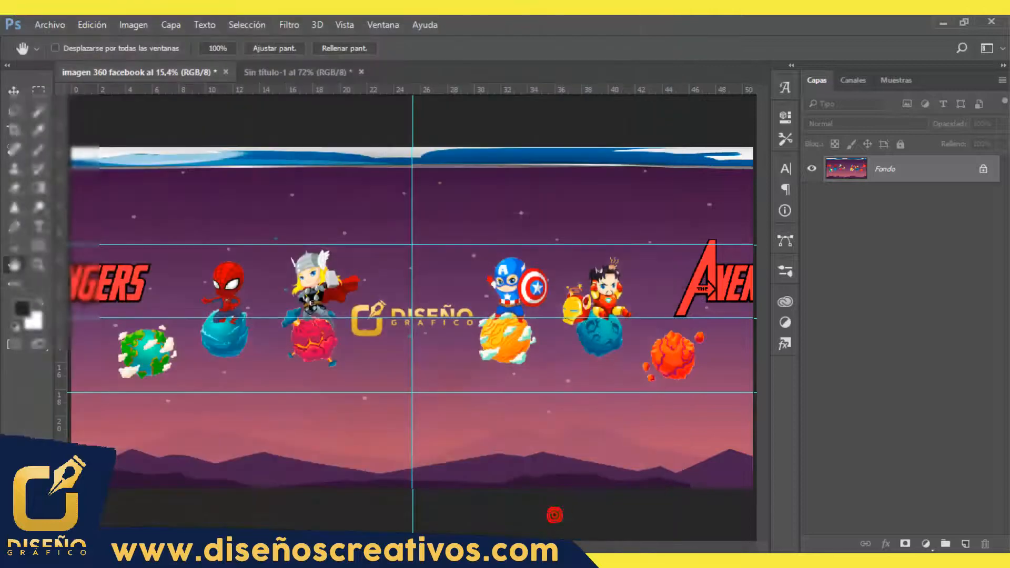
Step: Switch to the Creativos del Diseño Gráfico Facebook page in the browser and start a post with the text "tutorial 360°"
{"action": "left_click", "coordinate": [555, 186]}
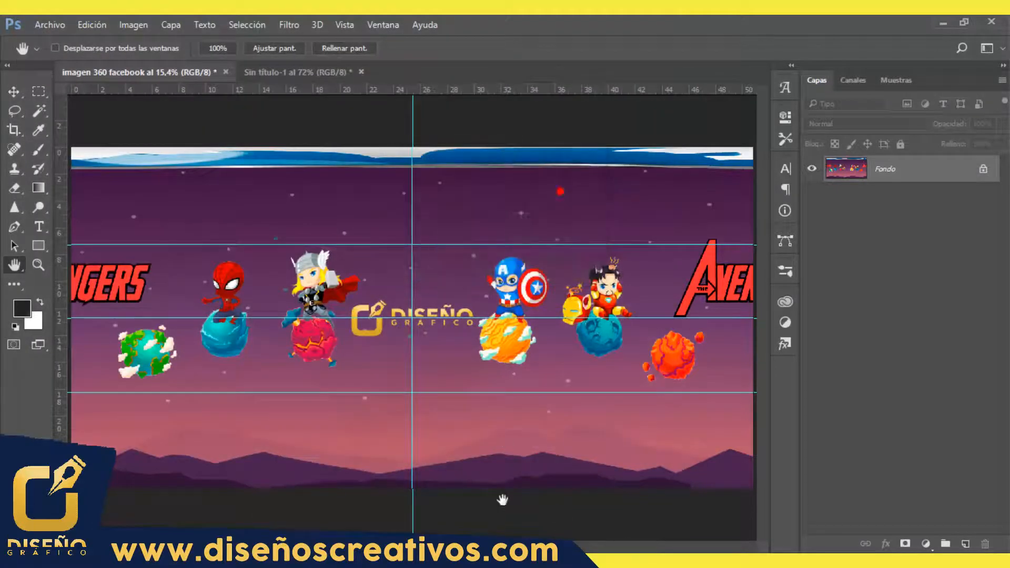
{"action": "key", "text": "alt+Tab"}
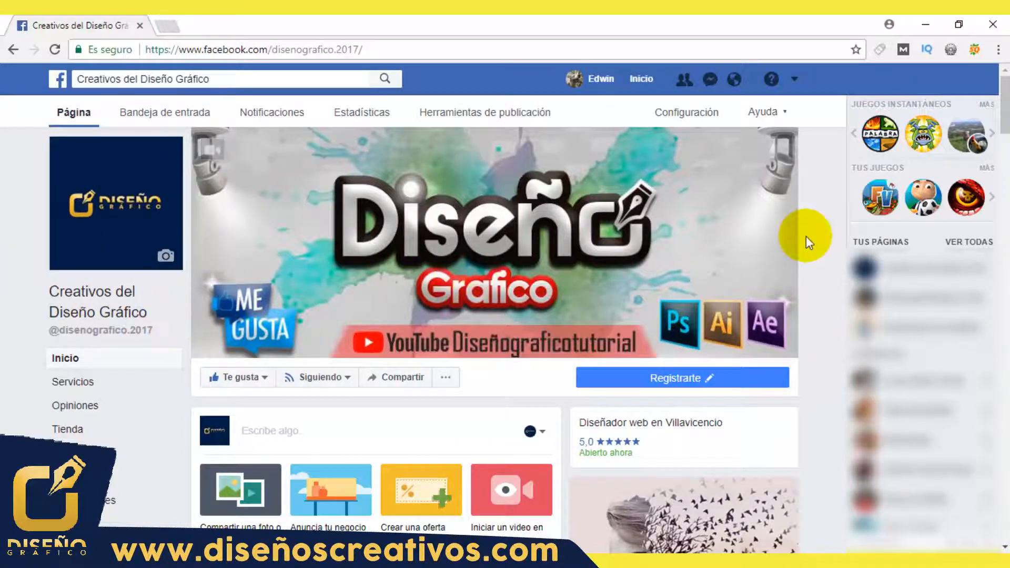
{"action": "scroll", "coordinate": [495, 337], "scroll_direction": "down", "scroll_amount": 6}
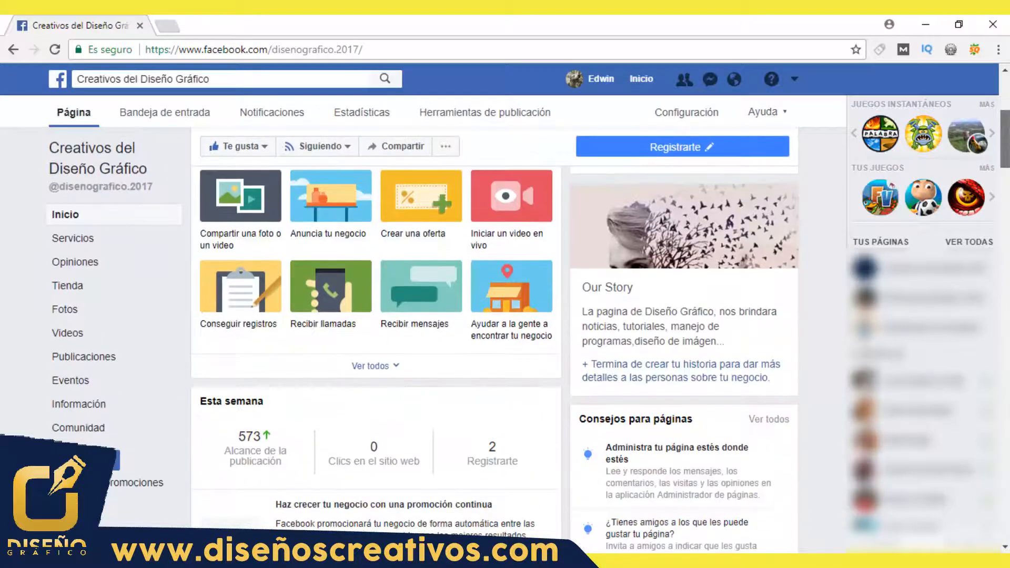
{"action": "scroll", "coordinate": [495, 337], "scroll_direction": "up", "scroll_amount": 2}
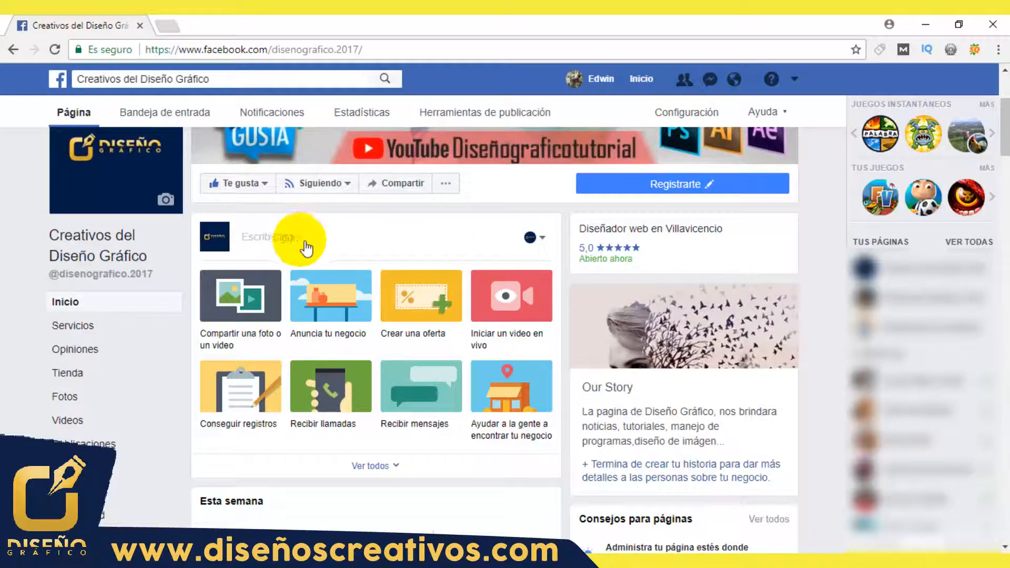
{"action": "left_click", "coordinate": [264, 235]}
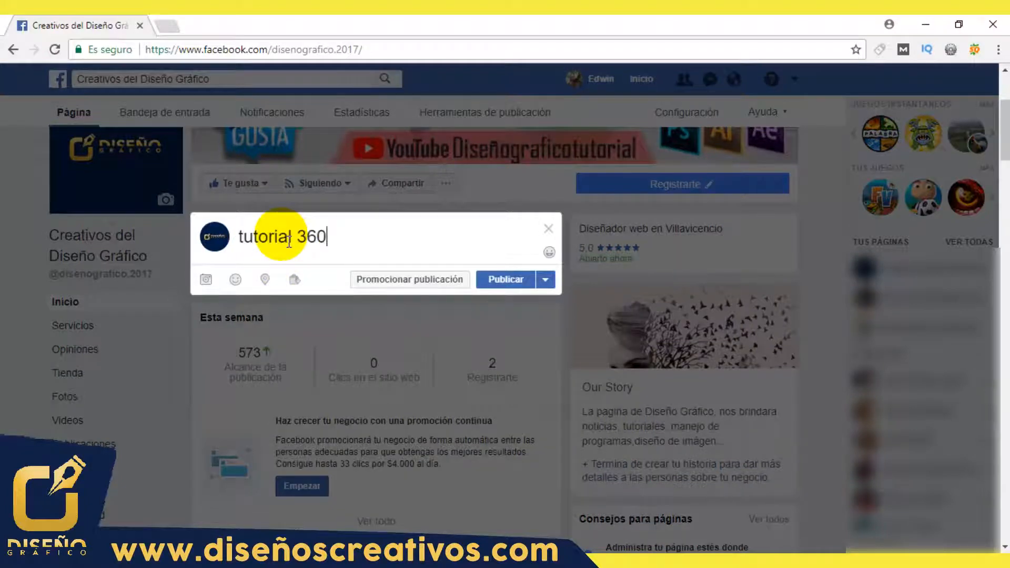
{"action": "type", "text": "tutorial 360°"}
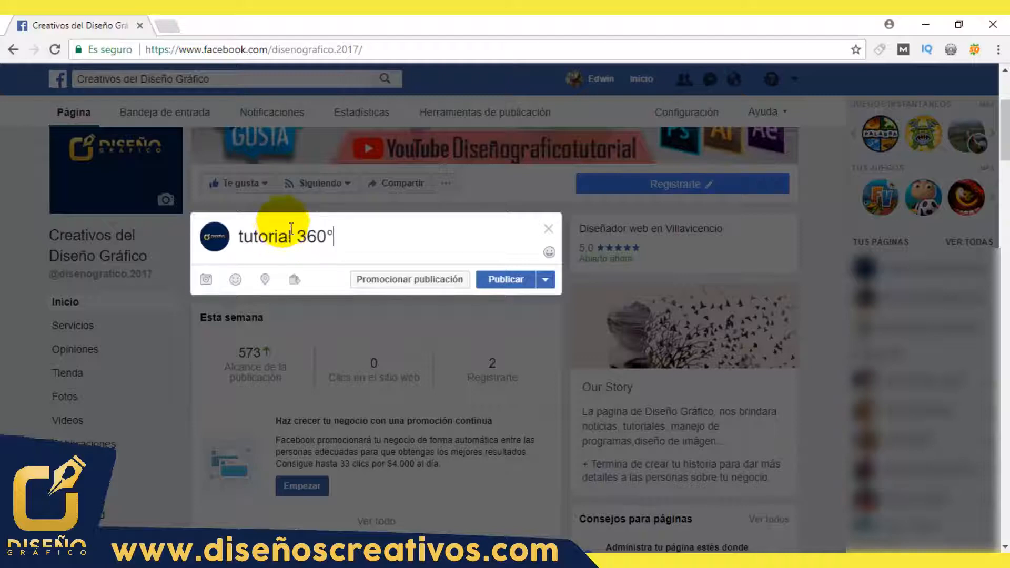
Step: Attach the image "imagen 360 facebook" from the foto 360 para facebook folder to the post
{"action": "left_click", "coordinate": [213, 283]}
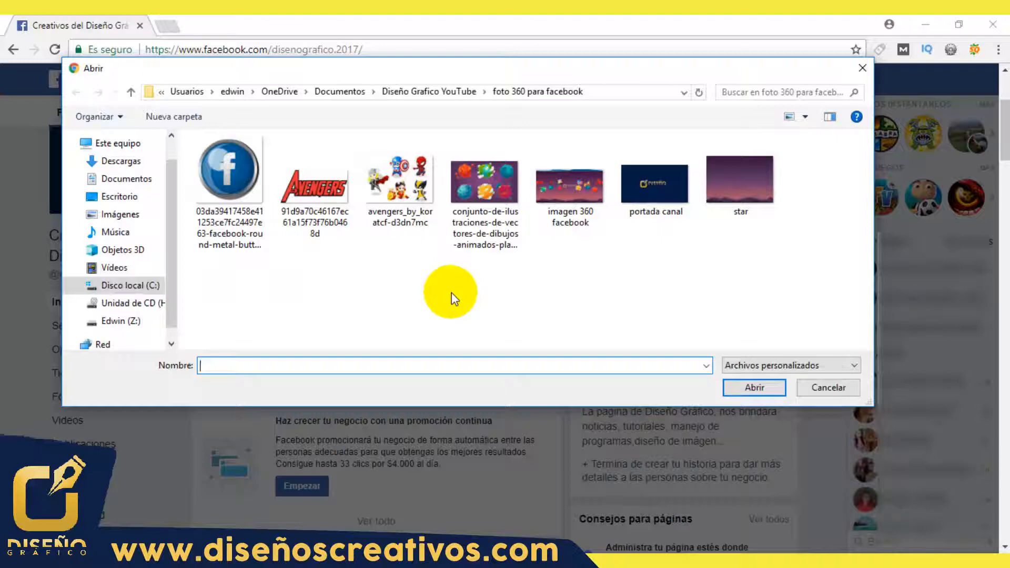
{"action": "left_click", "coordinate": [579, 135]}
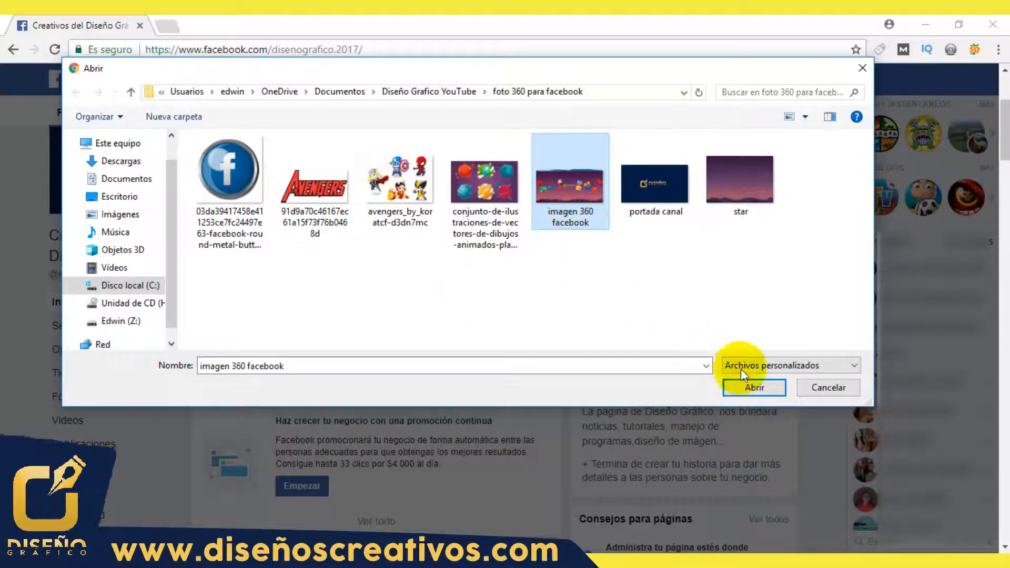
{"action": "left_click", "coordinate": [758, 388]}
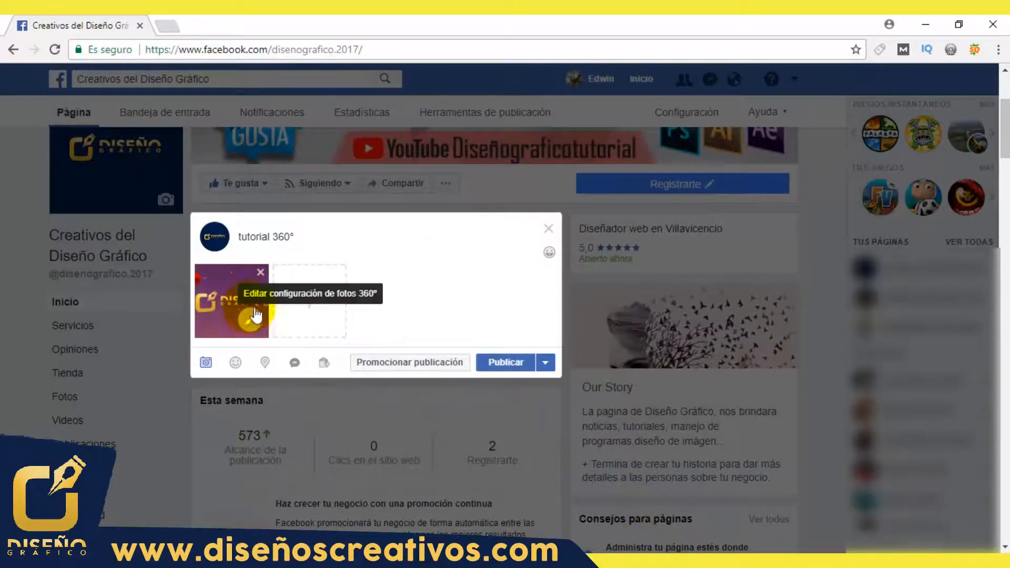
Step: Set the 360° photo's initial view on the Diseño Gráfico logo and publish the post
{"action": "left_click", "coordinate": [251, 321]}
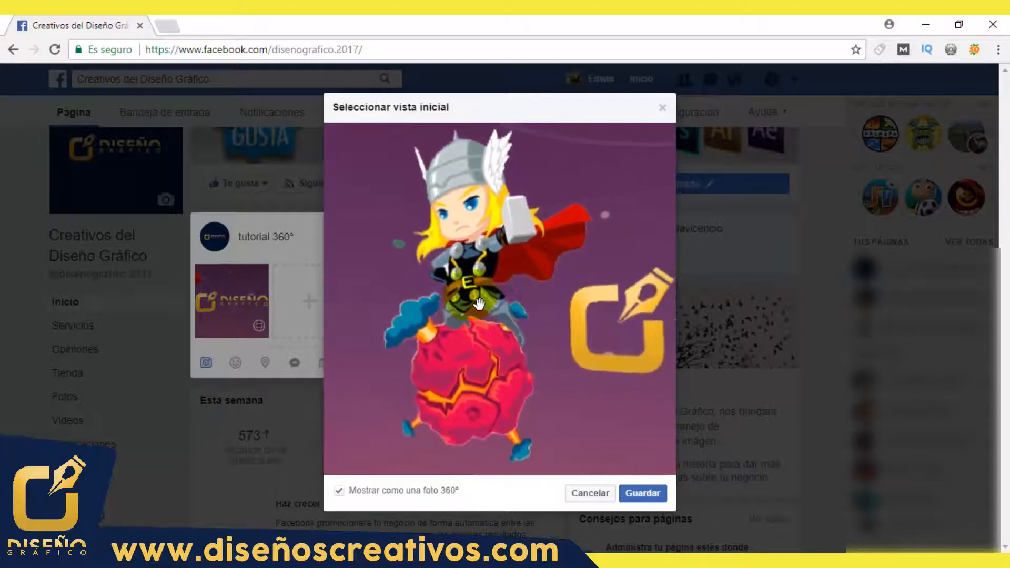
{"action": "left_click_drag", "start_coordinate": [498, 316], "coordinate": [488, 321]}
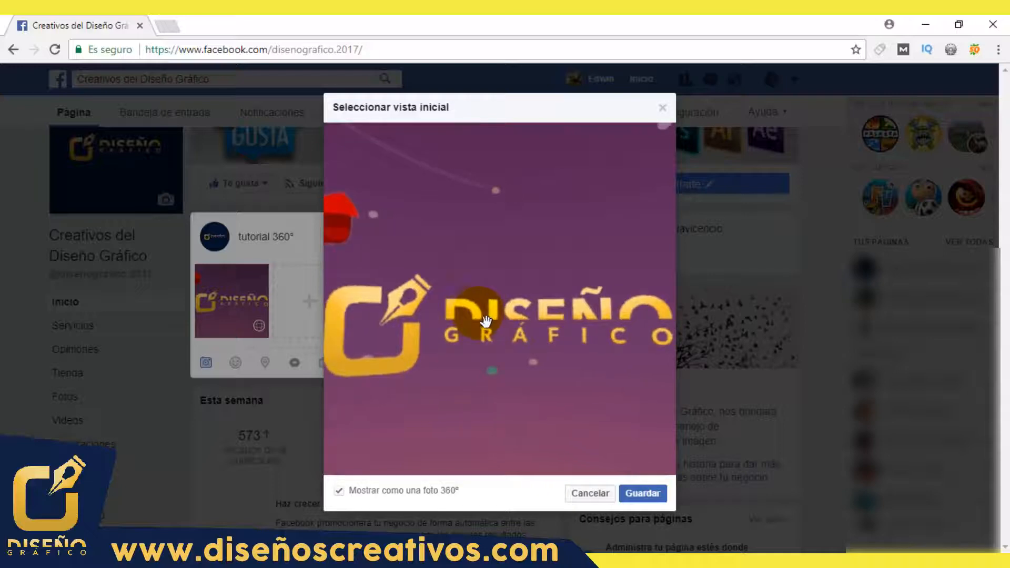
{"action": "left_click", "coordinate": [643, 495]}
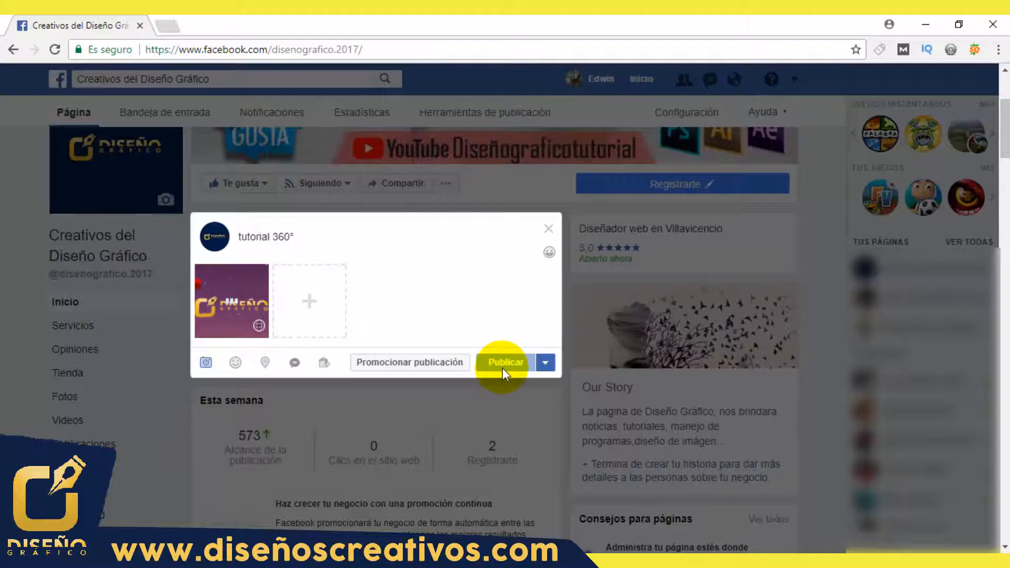
{"action": "left_click", "coordinate": [503, 366]}
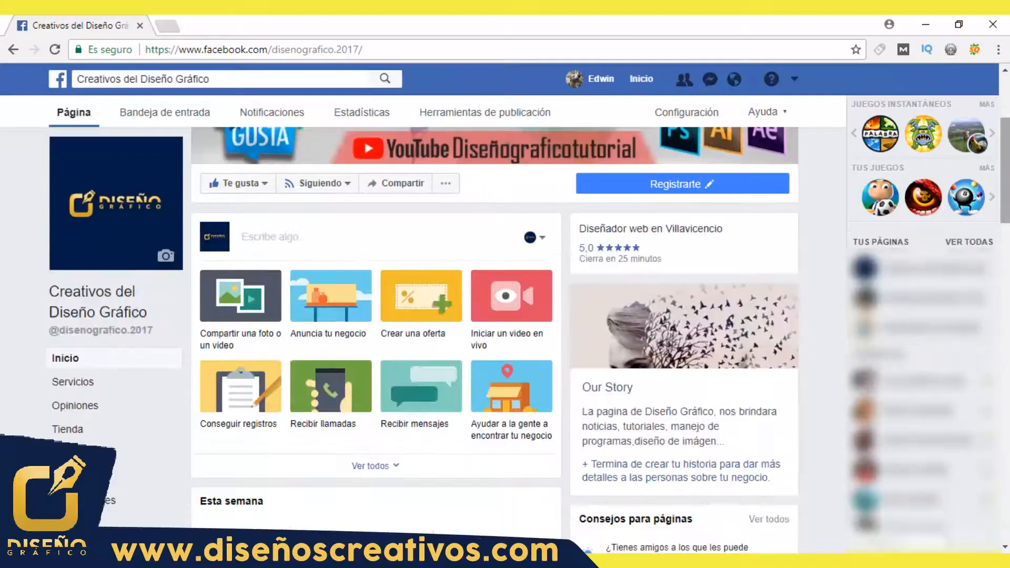
Step: Find the published 360° post on the page and look around its image, from the Diseño Gráfico logo to the Facebook button overhead
{"action": "scroll", "coordinate": [553, 207], "scroll_direction": "down", "scroll_amount": 15}
{"action": "scroll", "coordinate": [579, 368], "scroll_direction": "up", "scroll_amount": 2}
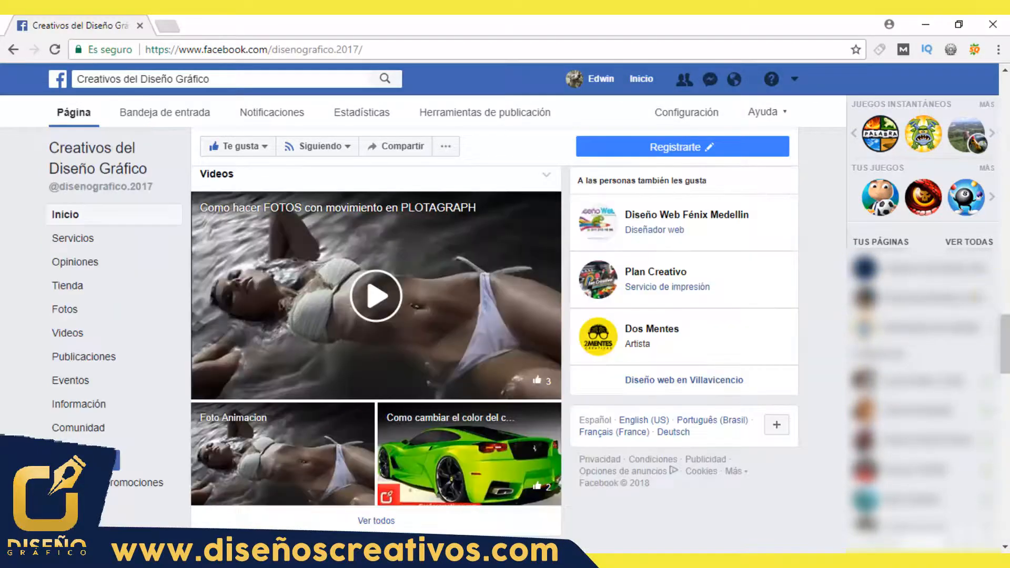
{"action": "left_click_drag", "start_coordinate": [1007, 328], "coordinate": [1006, 401]}
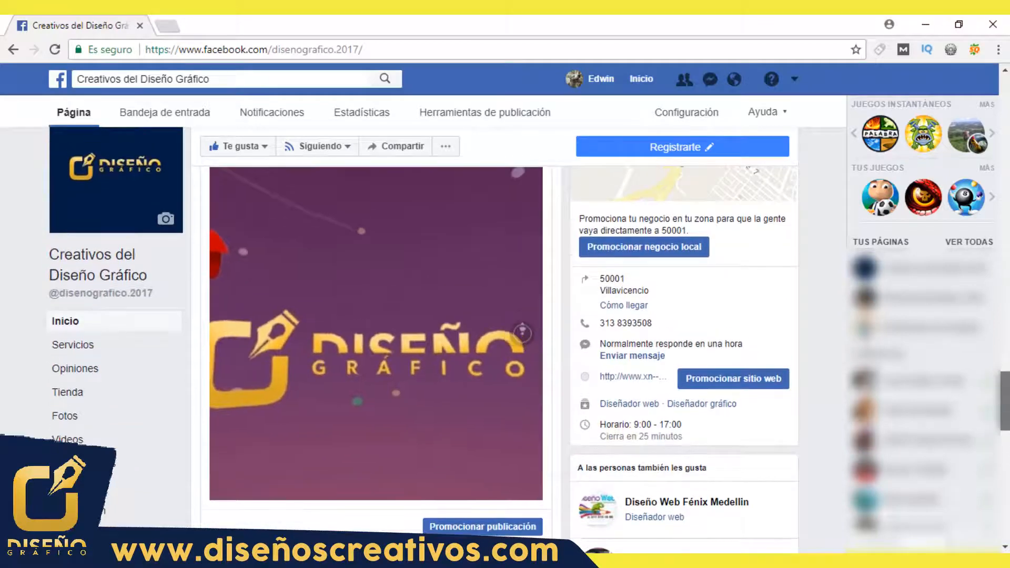
{"action": "left_click_drag", "start_coordinate": [393, 352], "coordinate": [442, 279]}
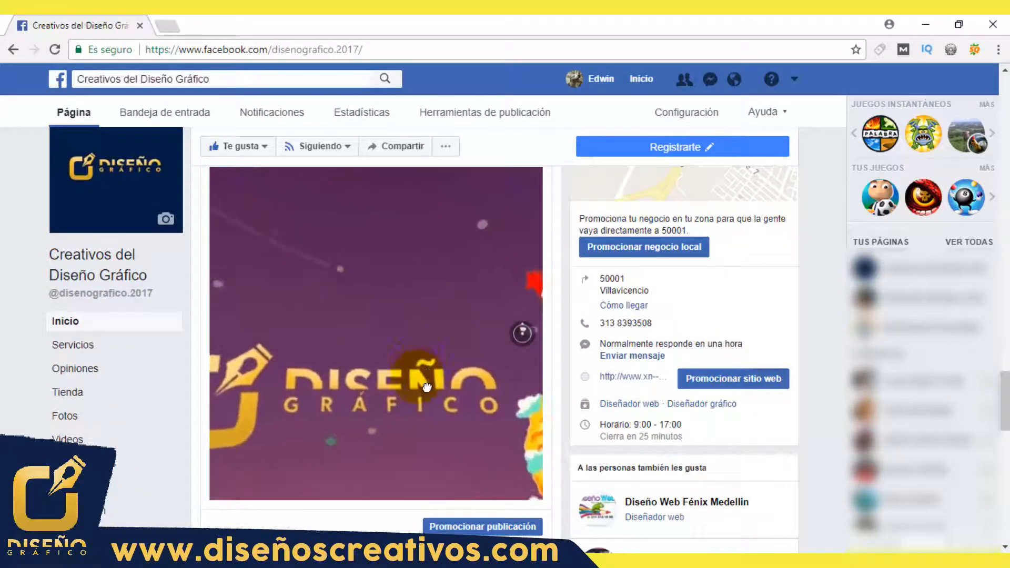
{"action": "left_click_drag", "start_coordinate": [427, 387], "coordinate": [274, 300]}
{"action": "left_click_drag", "start_coordinate": [431, 302], "coordinate": [285, 314]}
{"action": "left_click_drag", "start_coordinate": [385, 317], "coordinate": [294, 321]}
{"action": "left_click_drag", "start_coordinate": [458, 324], "coordinate": [480, 376]}
{"action": "left_click_drag", "start_coordinate": [501, 331], "coordinate": [364, 274]}
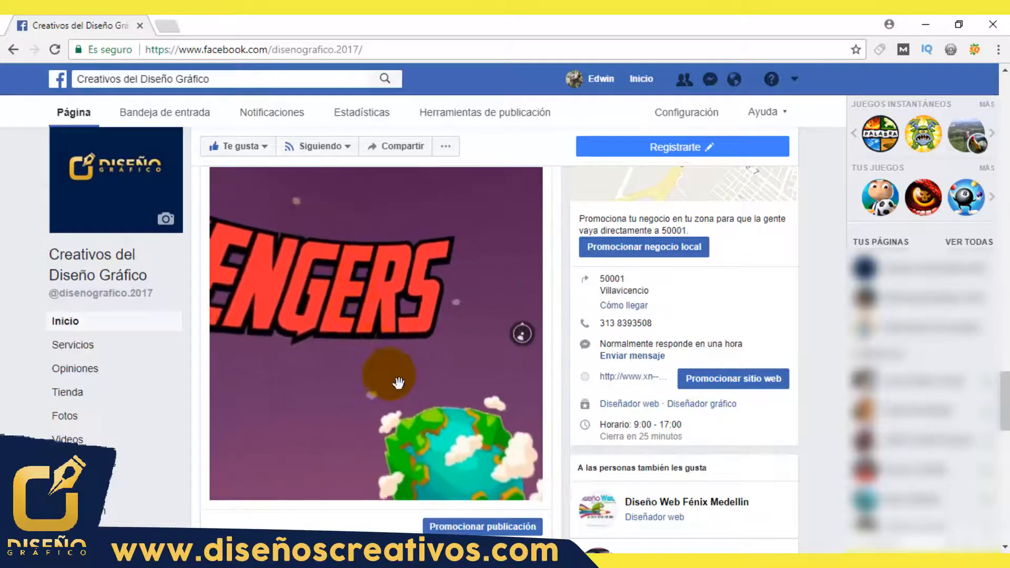
{"action": "left_click_drag", "start_coordinate": [399, 383], "coordinate": [315, 271]}
{"action": "left_click_drag", "start_coordinate": [486, 287], "coordinate": [379, 393]}
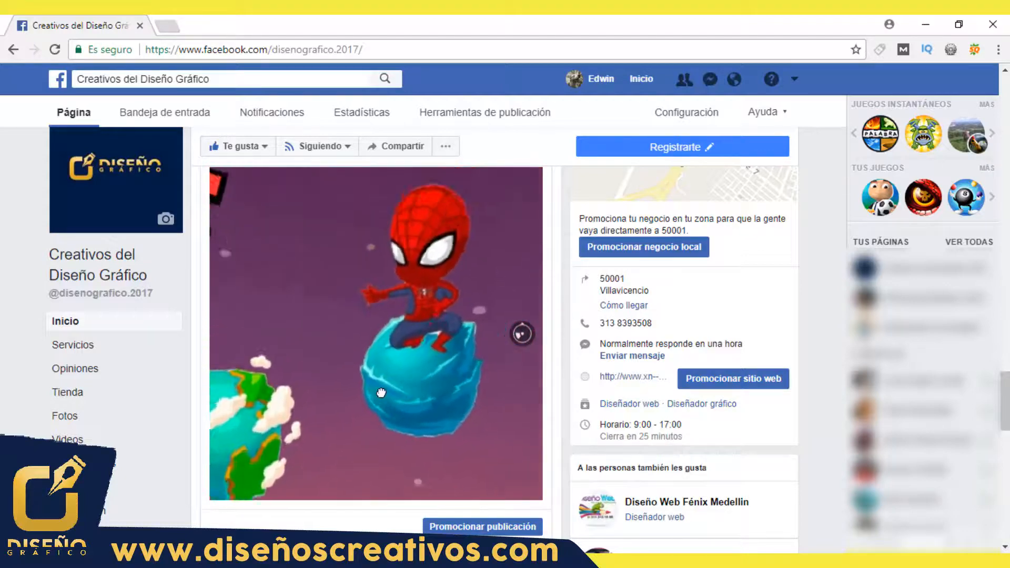
{"action": "left_click_drag", "start_coordinate": [487, 387], "coordinate": [402, 318]}
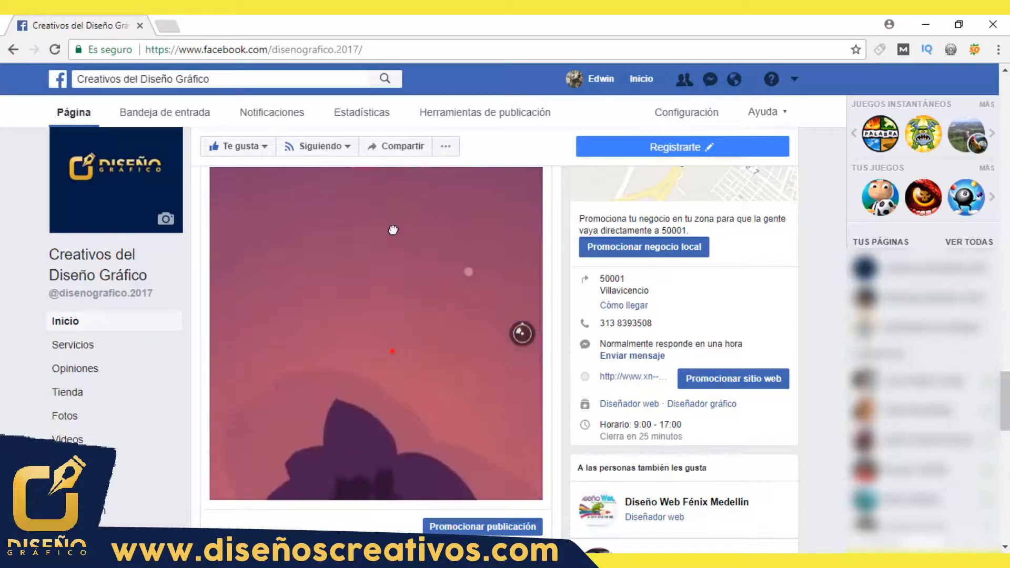
{"action": "left_click_drag", "start_coordinate": [393, 230], "coordinate": [417, 417]}
{"action": "left_click_drag", "start_coordinate": [417, 247], "coordinate": [415, 367]}
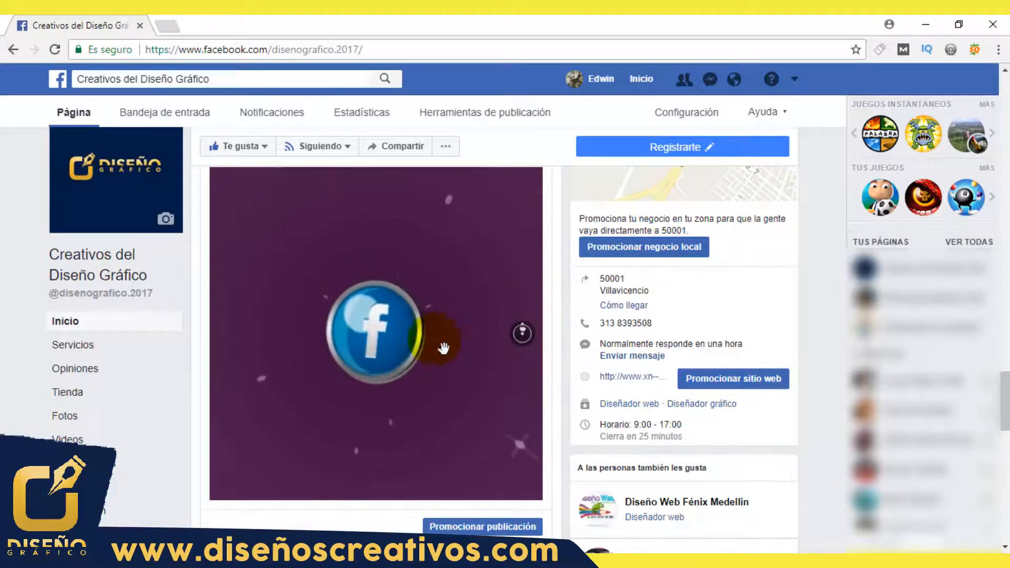
Step: Examine the rest of the published panorama, covering Captain America, Iron Man, the planets and the Avengers logo
{"action": "left_click_drag", "start_coordinate": [418, 380], "coordinate": [393, 367]}
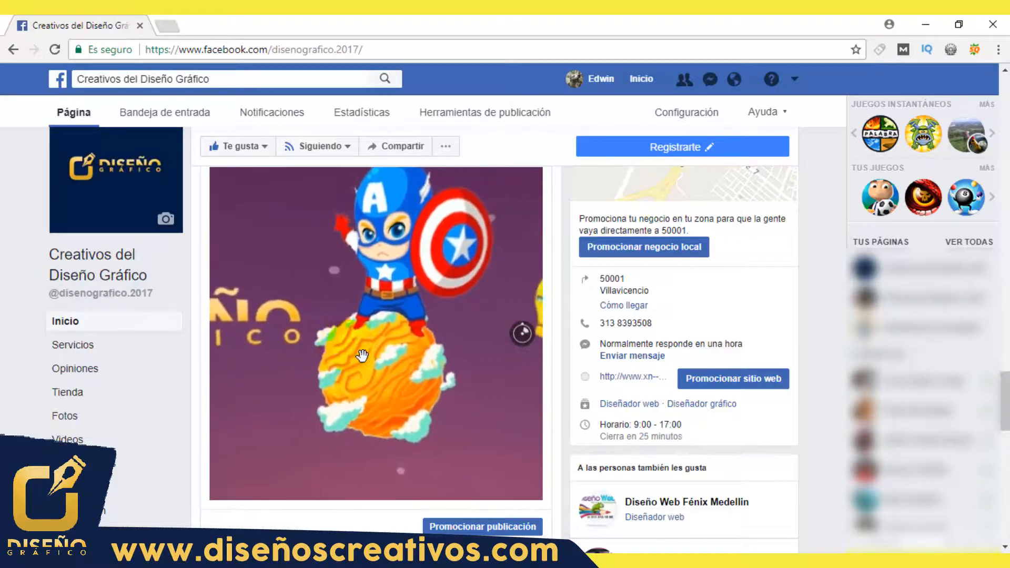
{"action": "mouse_move", "coordinate": [453, 332]}
{"action": "left_mouse_down"}
{"action": "mouse_move", "coordinate": [388, 362]}
{"action": "mouse_move", "coordinate": [343, 347]}
{"action": "left_mouse_up"}
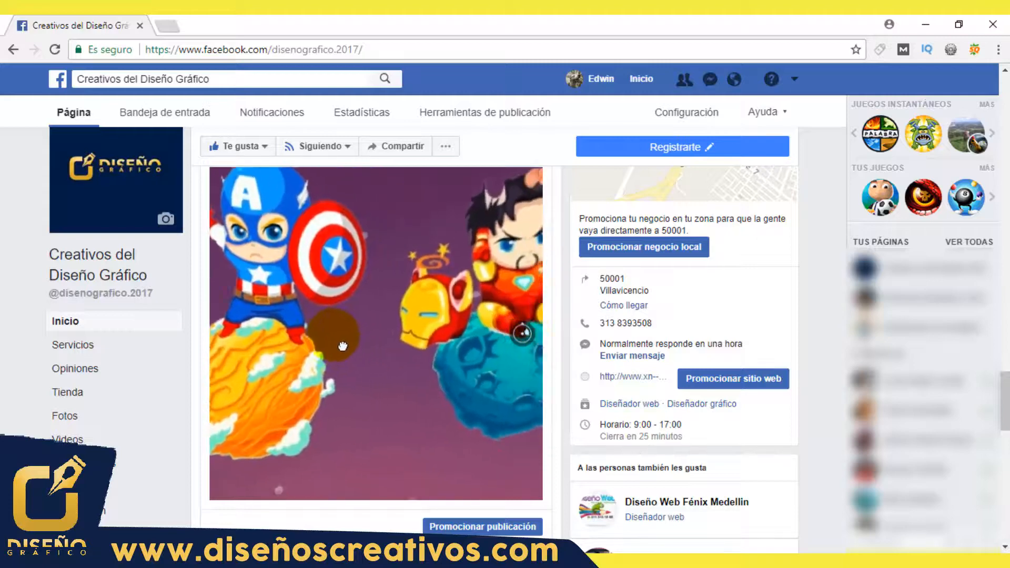
{"action": "left_click_drag", "start_coordinate": [469, 358], "coordinate": [386, 354]}
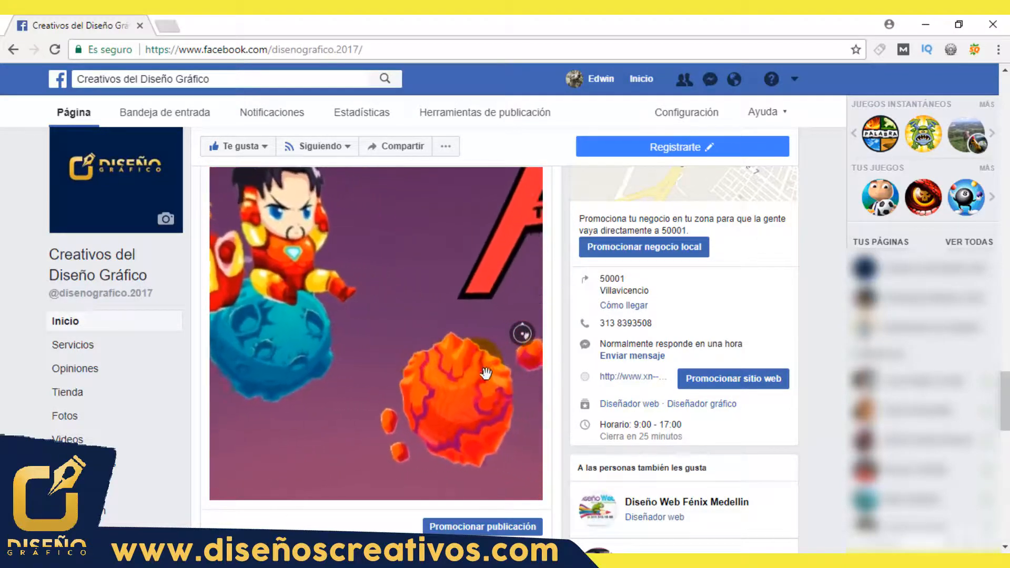
{"action": "left_click_drag", "start_coordinate": [482, 374], "coordinate": [350, 421]}
{"action": "left_click_drag", "start_coordinate": [460, 316], "coordinate": [367, 359]}
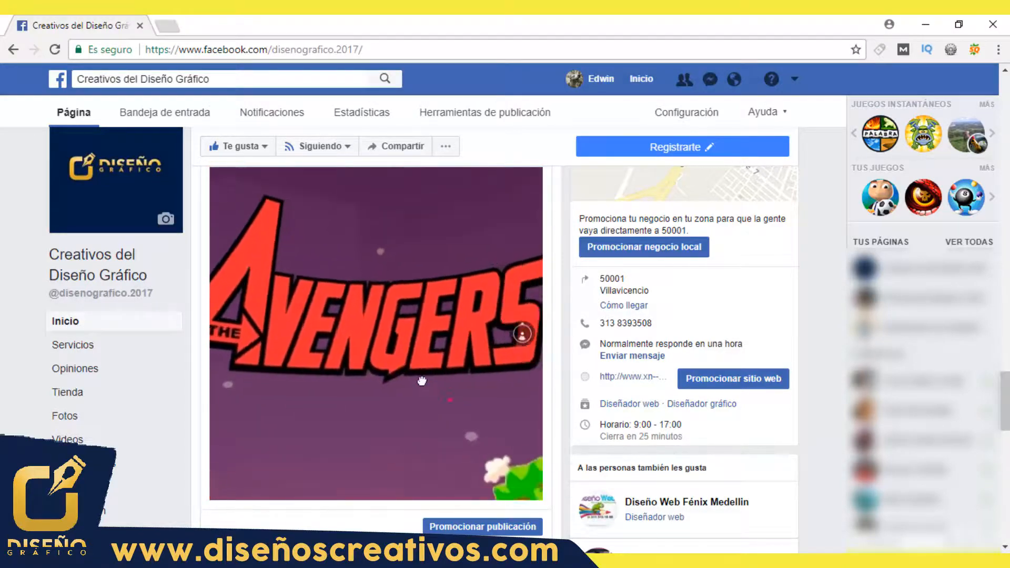
{"action": "left_click_drag", "start_coordinate": [446, 384], "coordinate": [403, 331]}
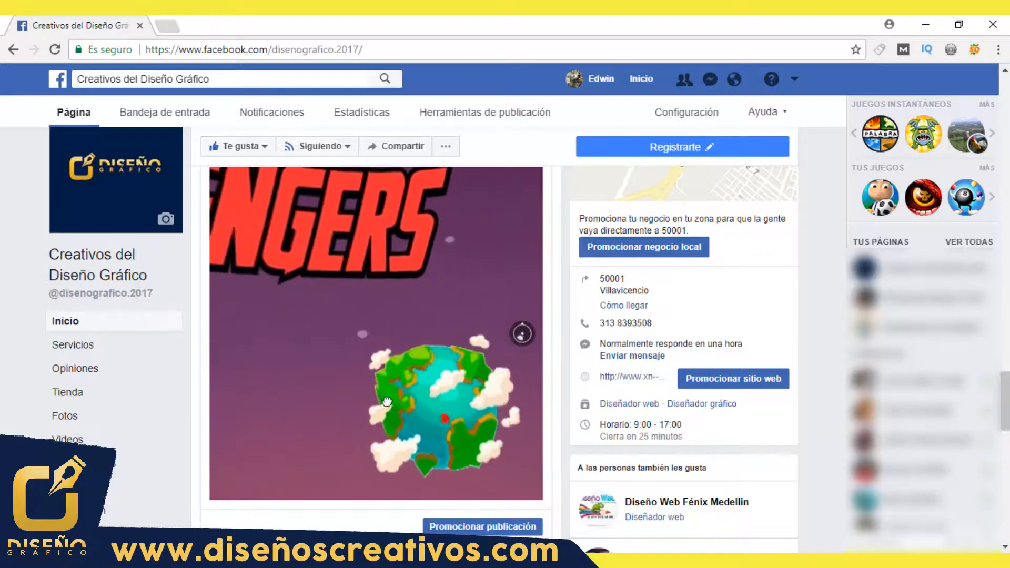
{"action": "left_click_drag", "start_coordinate": [461, 393], "coordinate": [350, 396]}
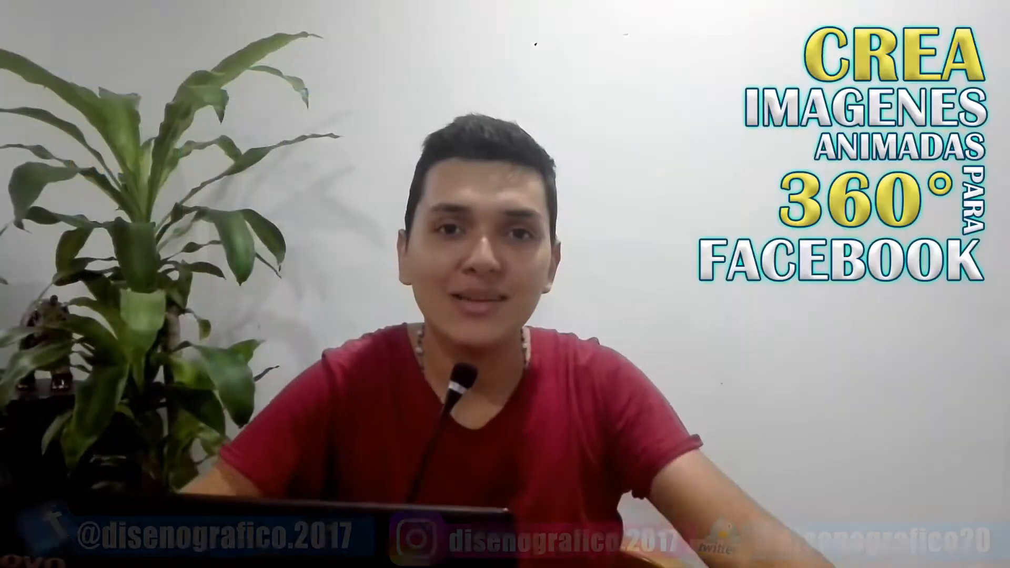